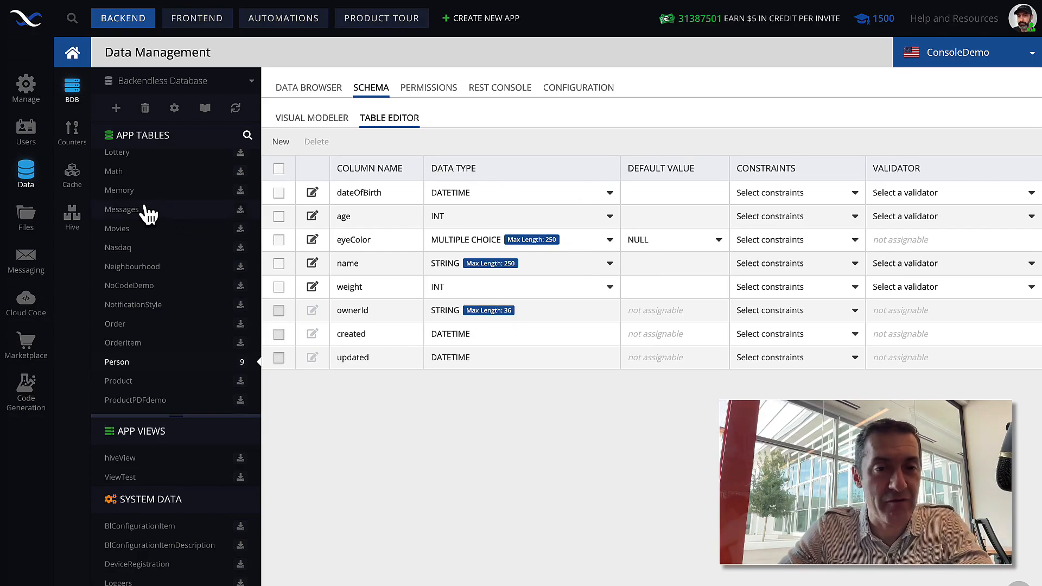
Open the settings of the Person table's eyeColor column and examine its constraints, selection options and list of values.
scroll(146, 214, down, 2)
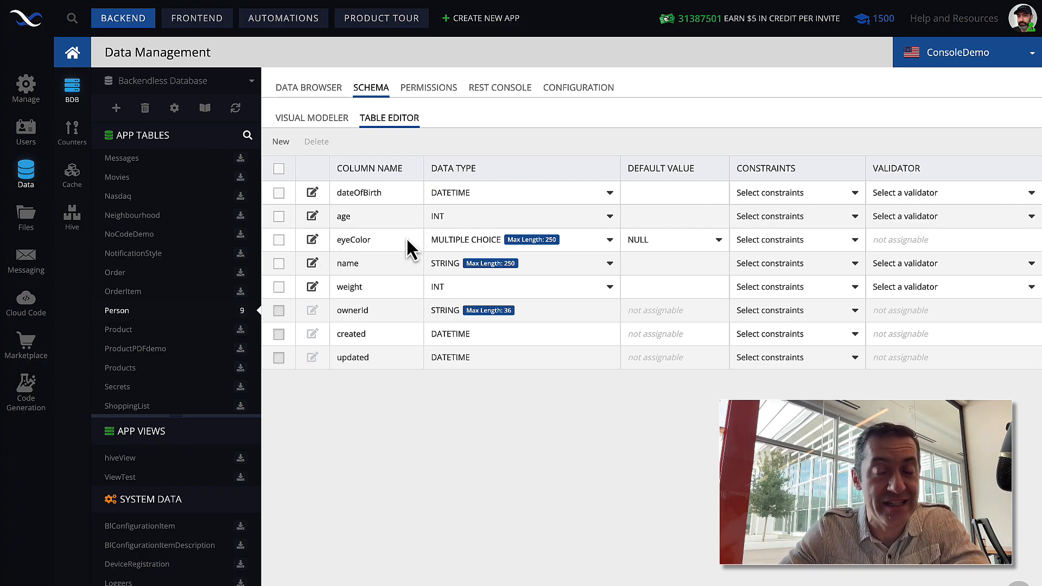
click(313, 239)
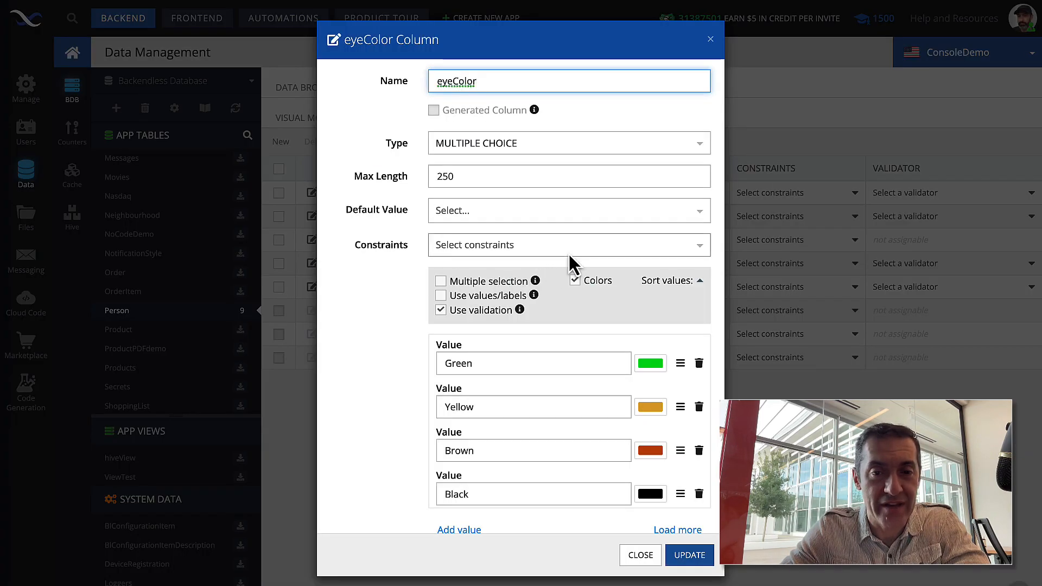
scroll(569, 252, down, 1)
scroll(568, 253, up, 1)
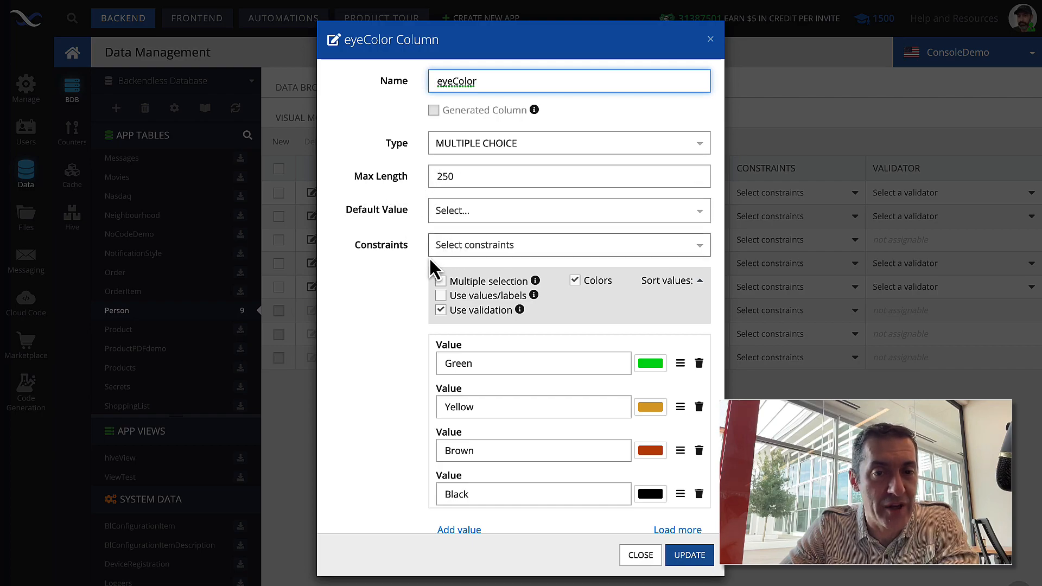
click(496, 247)
click(396, 276)
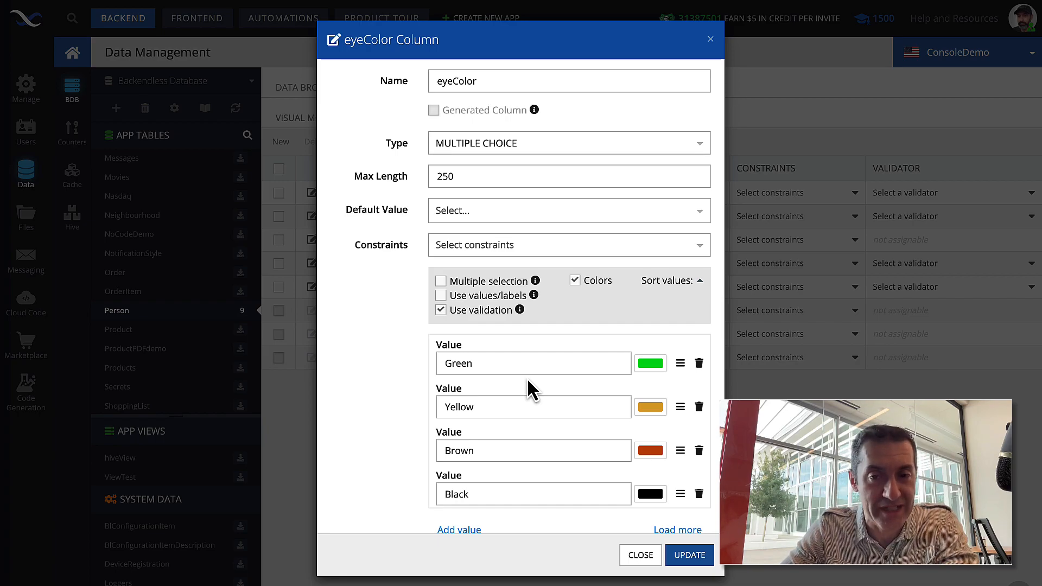
scroll(545, 338, down, 1)
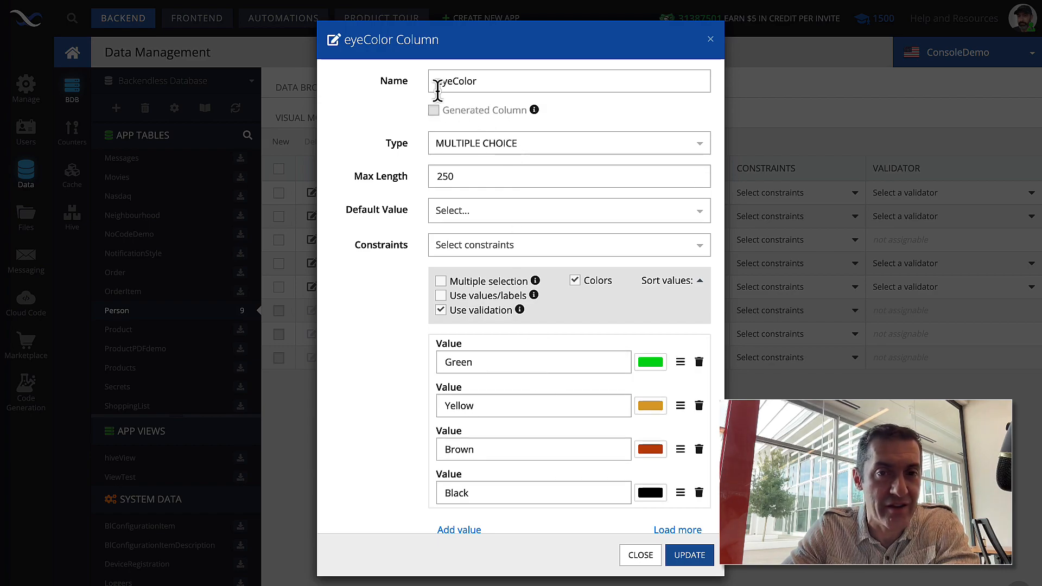
scroll(533, 356, down, 1)
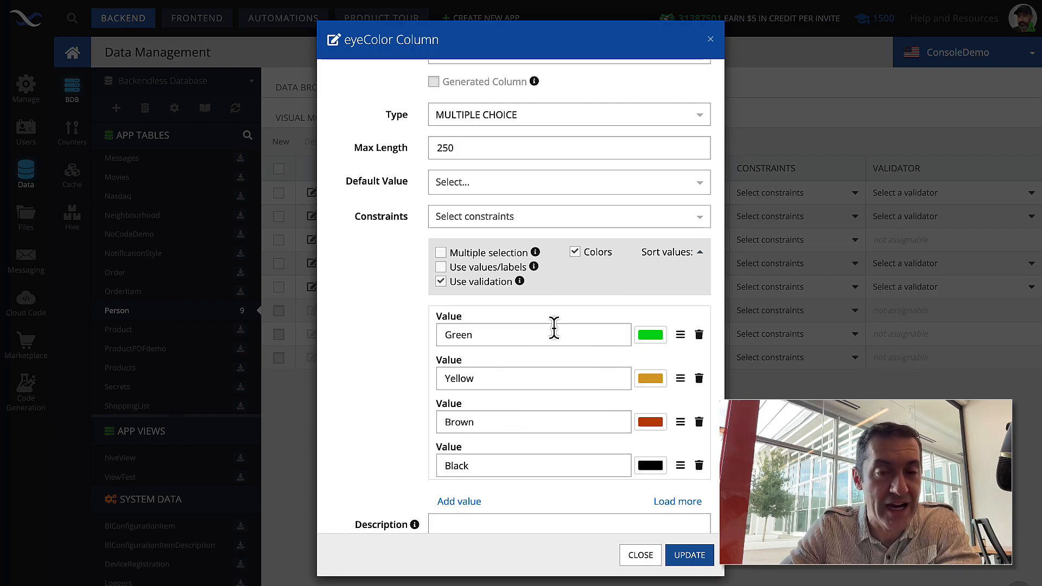
Move the Green value below Brown in the eyeColor column and save the column with descending value sorting.
drag(681, 335, 679, 366)
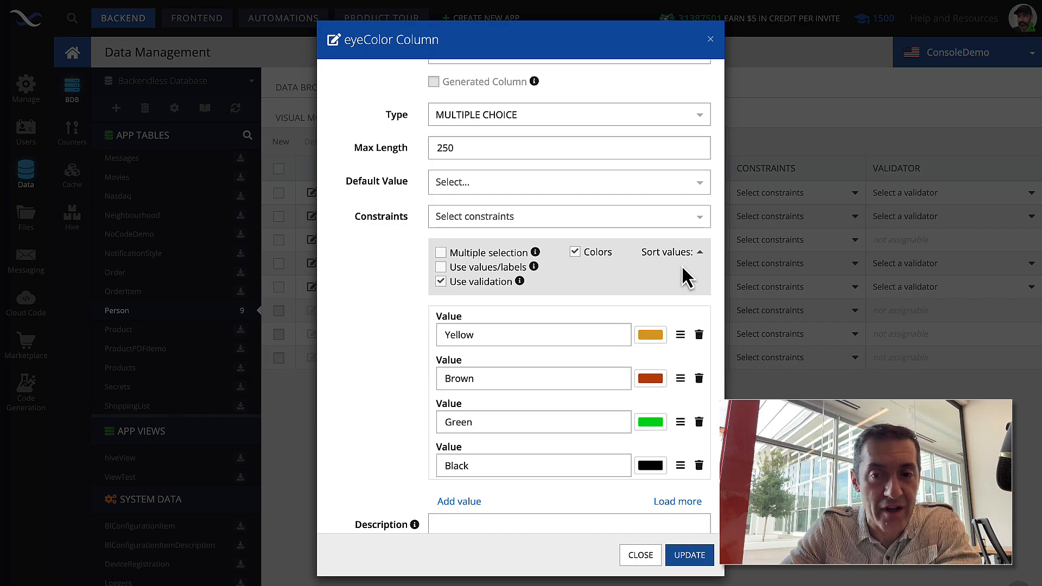
click(701, 254)
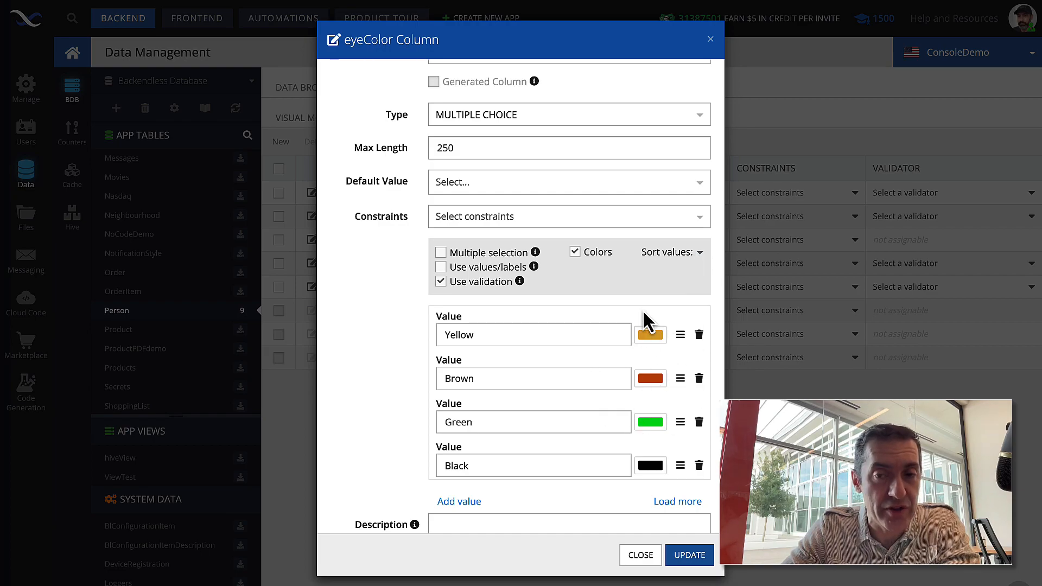
click(700, 253)
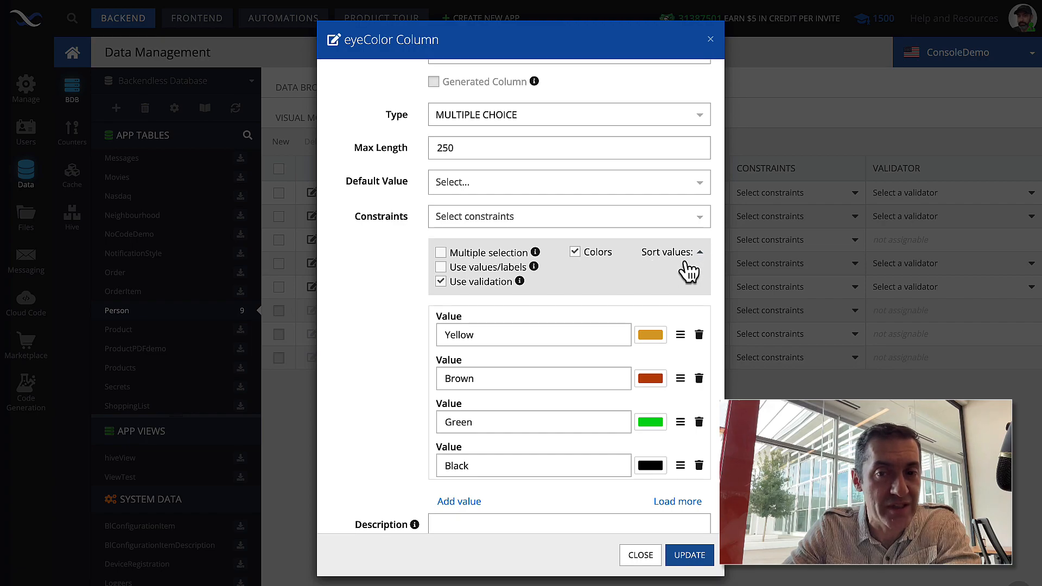
click(700, 253)
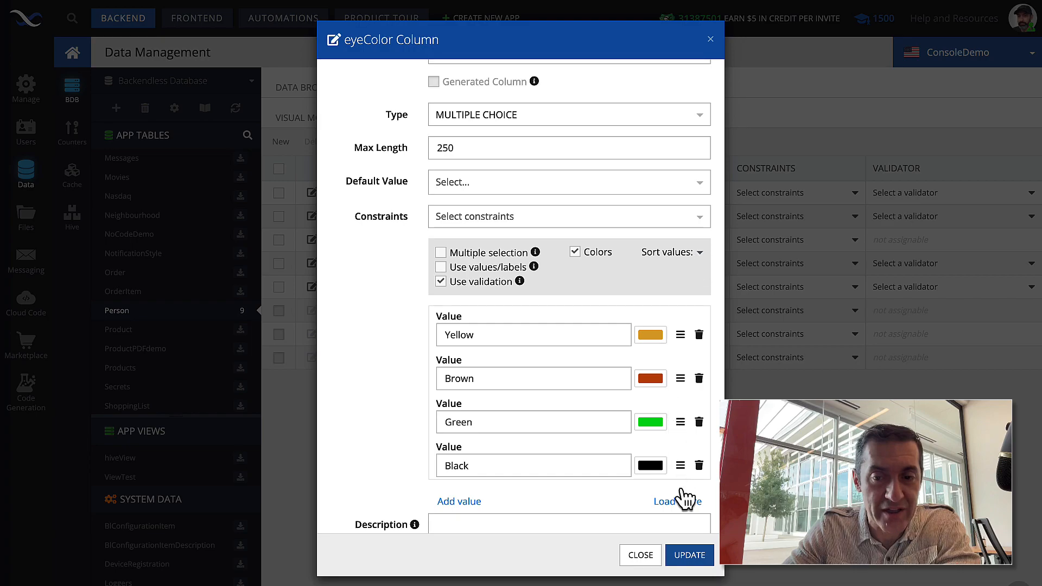
click(691, 556)
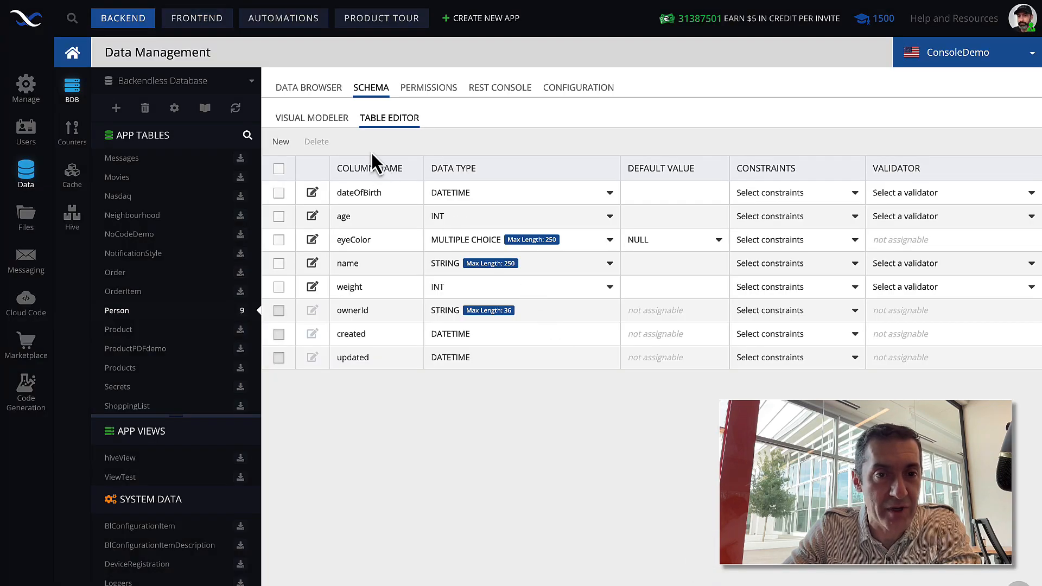
Show the eyeColor choices for the first Person record in the data browser.
click(311, 90)
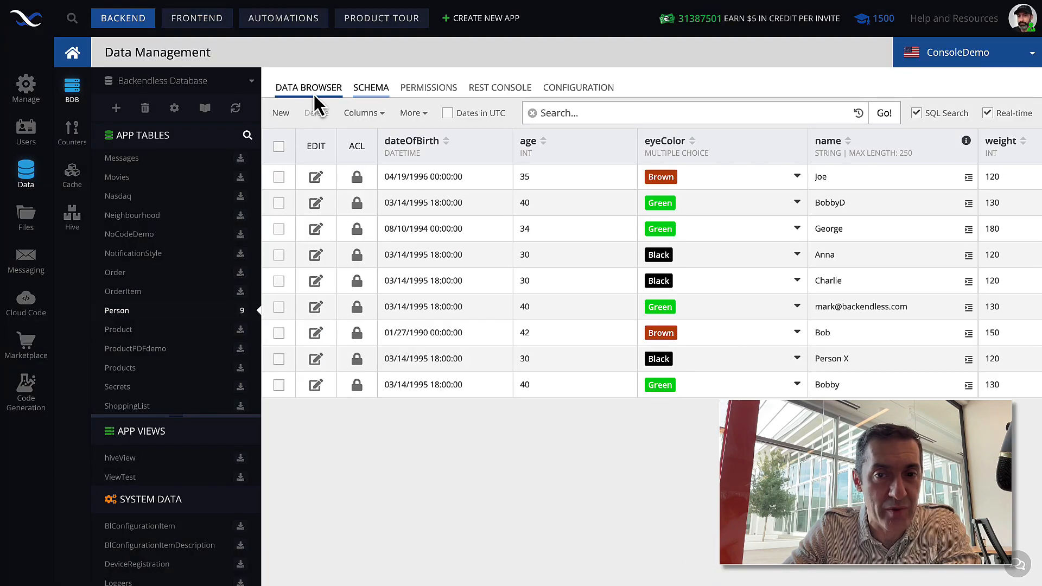
click(796, 180)
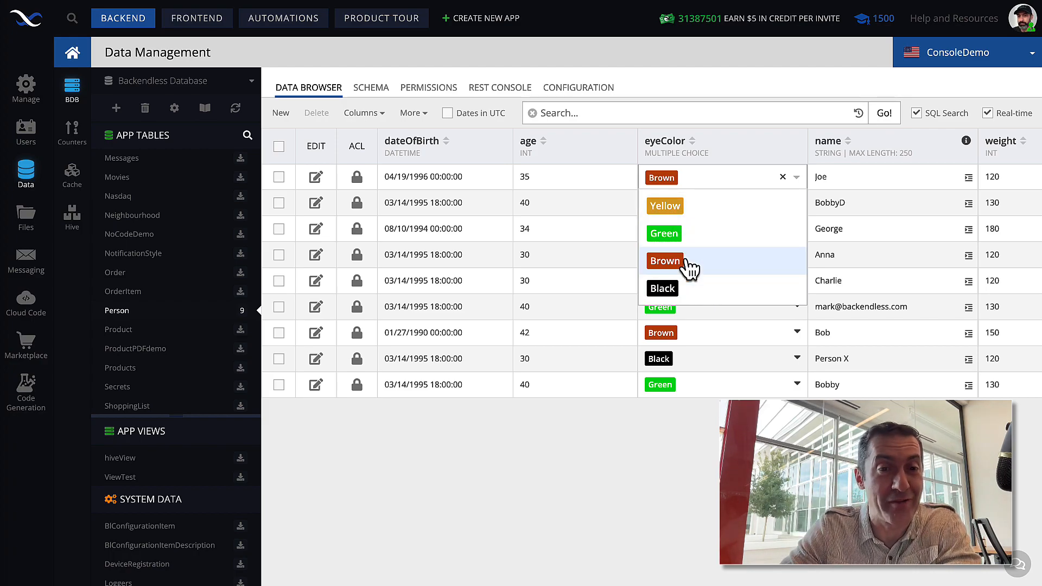
Change the eyeColor column's value sorting to ascending in the Person schema and save the column.
click(370, 89)
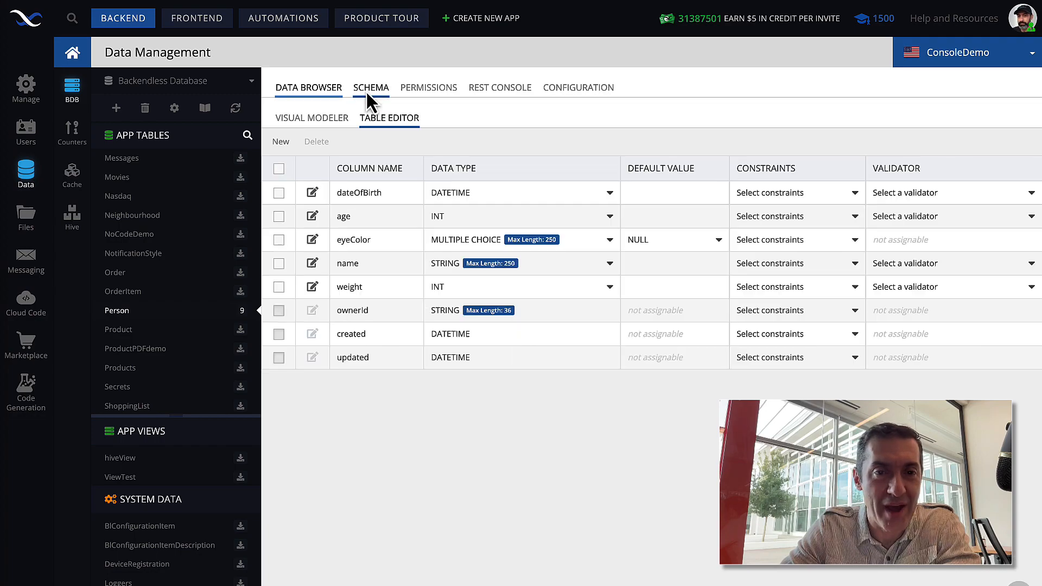
click(312, 239)
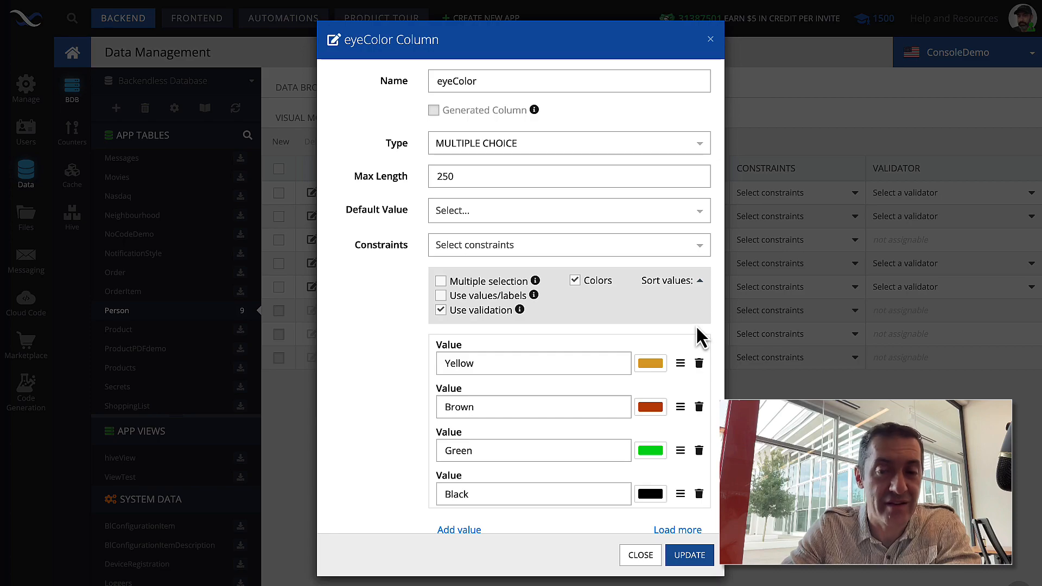
click(698, 553)
Check the order of the first Person record's eyeColor choices in the data browser, keeping its current value.
click(308, 87)
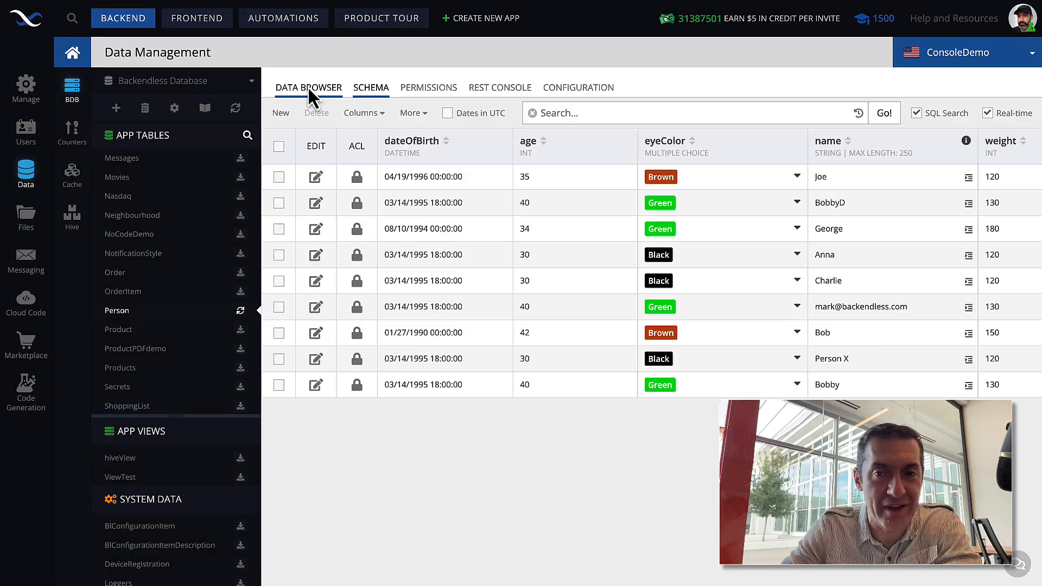
click(738, 175)
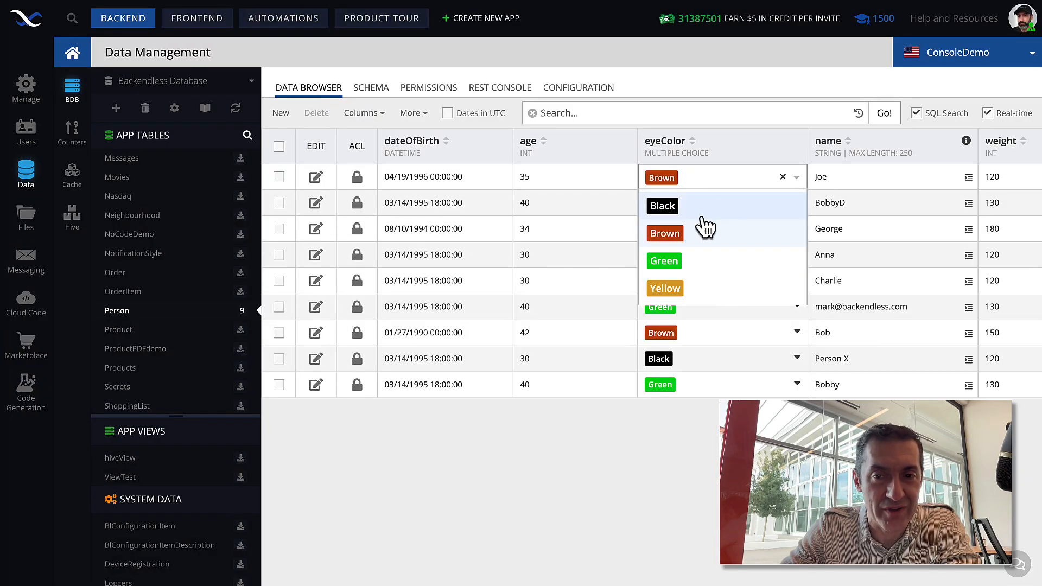
click(735, 87)
Reopen the eyeColor column's settings in the schema and switch its Colors option off and back on.
click(371, 89)
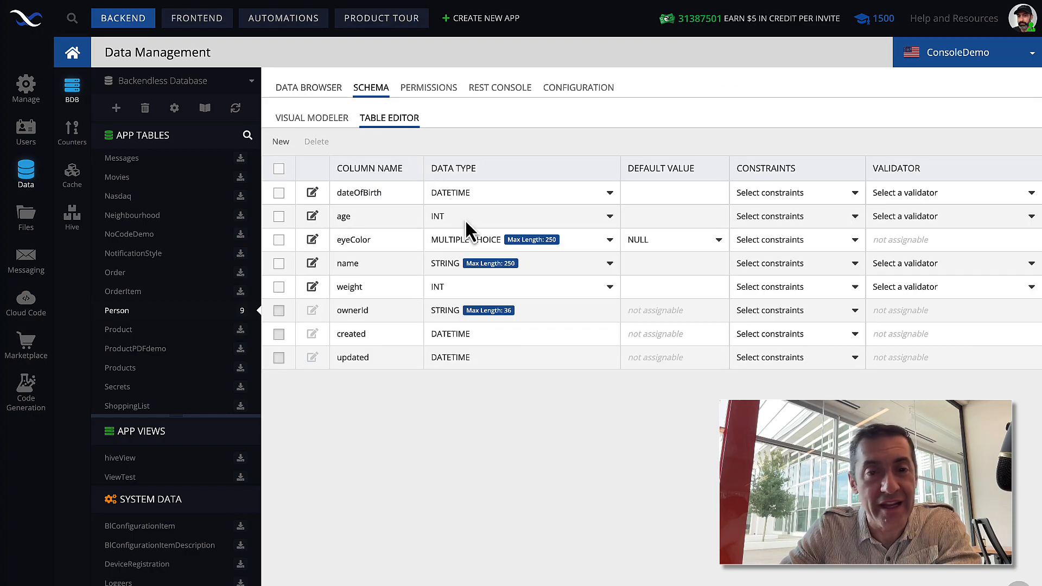
click(313, 241)
click(577, 285)
click(577, 284)
click(576, 285)
click(576, 285)
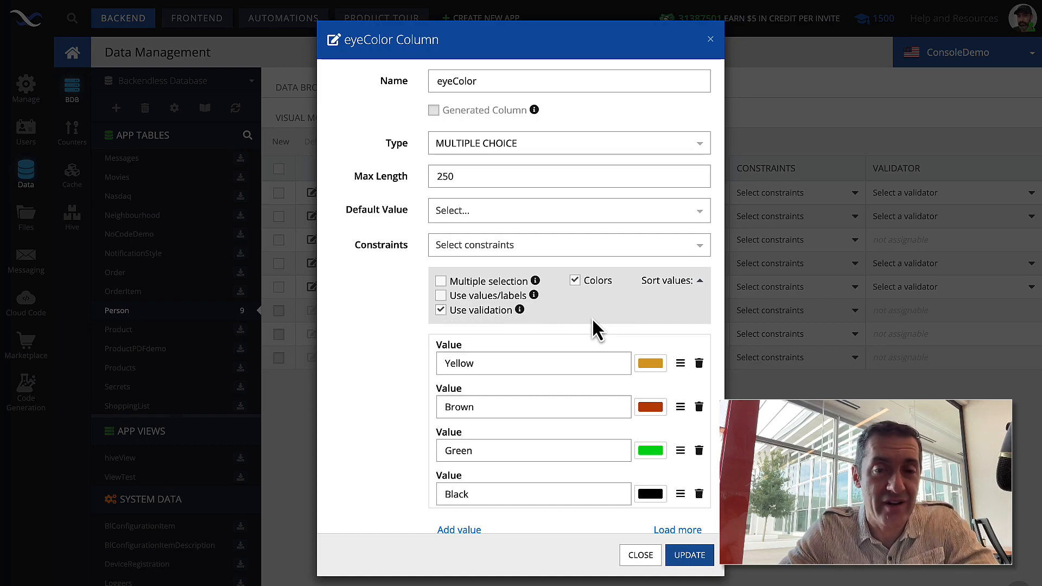
Review the eyeColor column's values and its Use validation option, and save the column with validation enabled.
scroll(592, 318, down, 2)
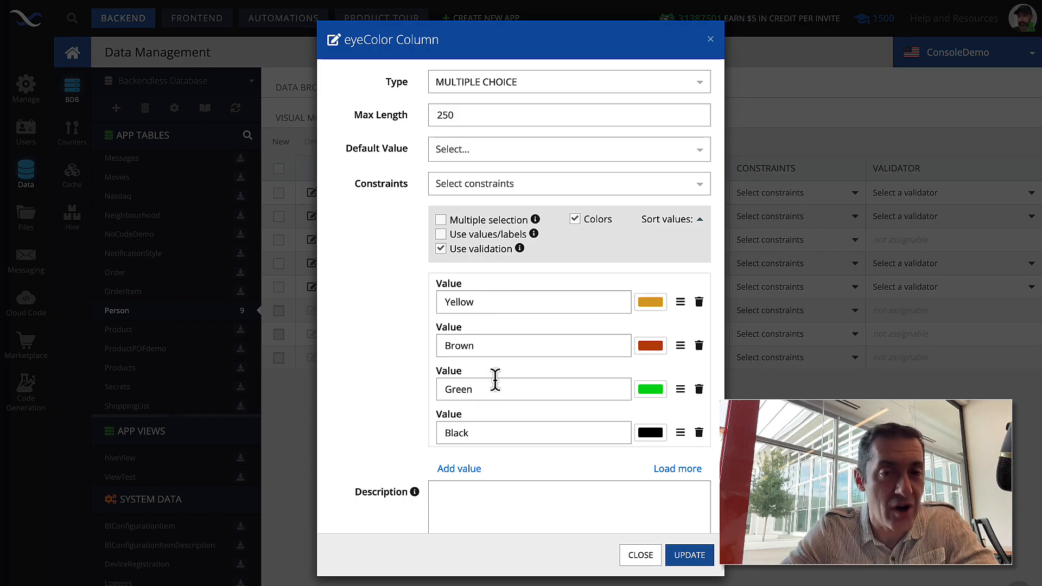
scroll(495, 157, up, 2)
scroll(488, 244, down, 2)
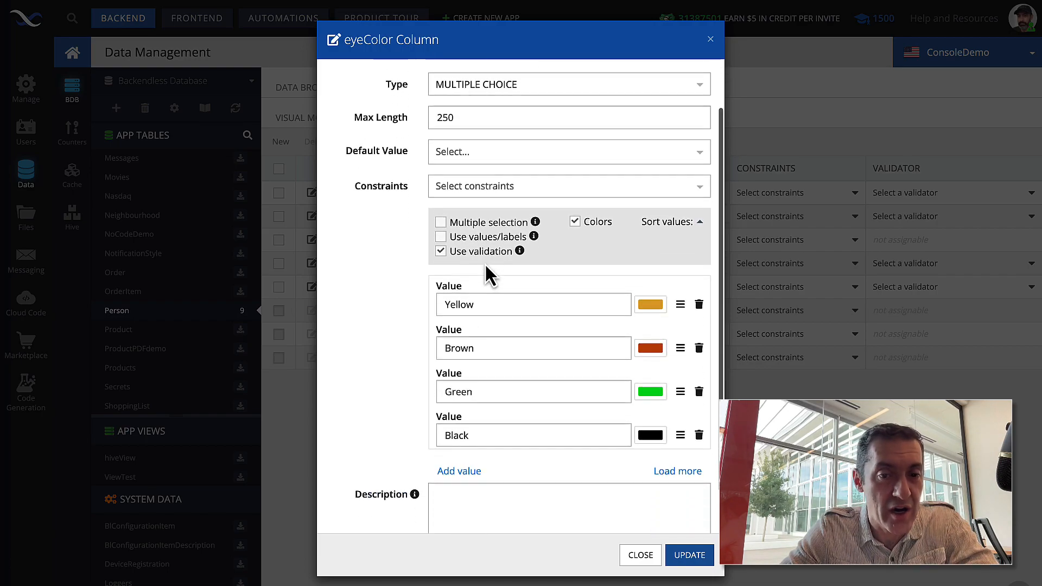
scroll(486, 266, down, 1)
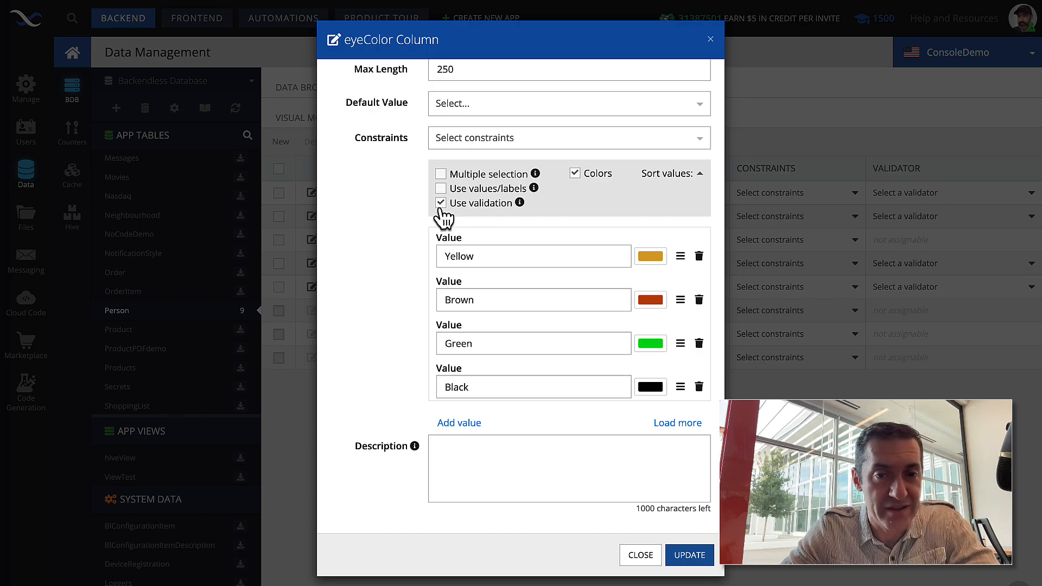
click(687, 557)
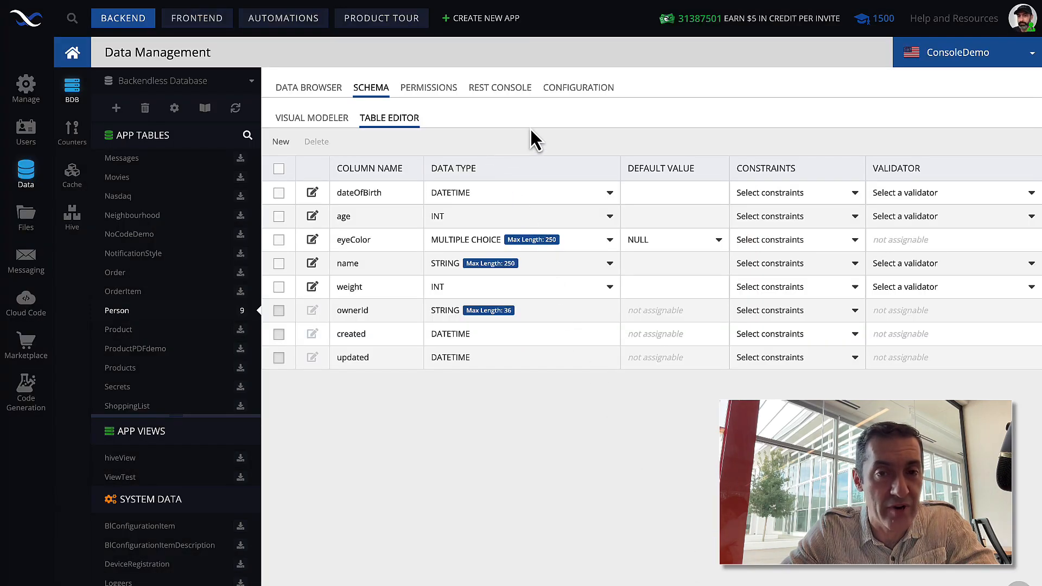
Write a JSON request body for the Person table in the REST console with a person's name and eyeColor set to "Red".
click(500, 89)
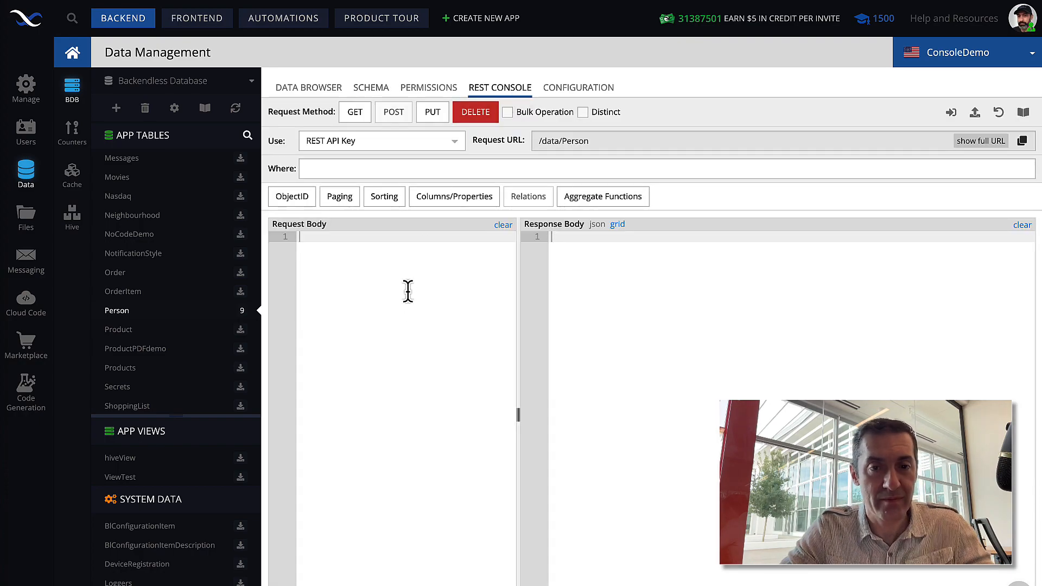
drag(518, 305, 558, 302)
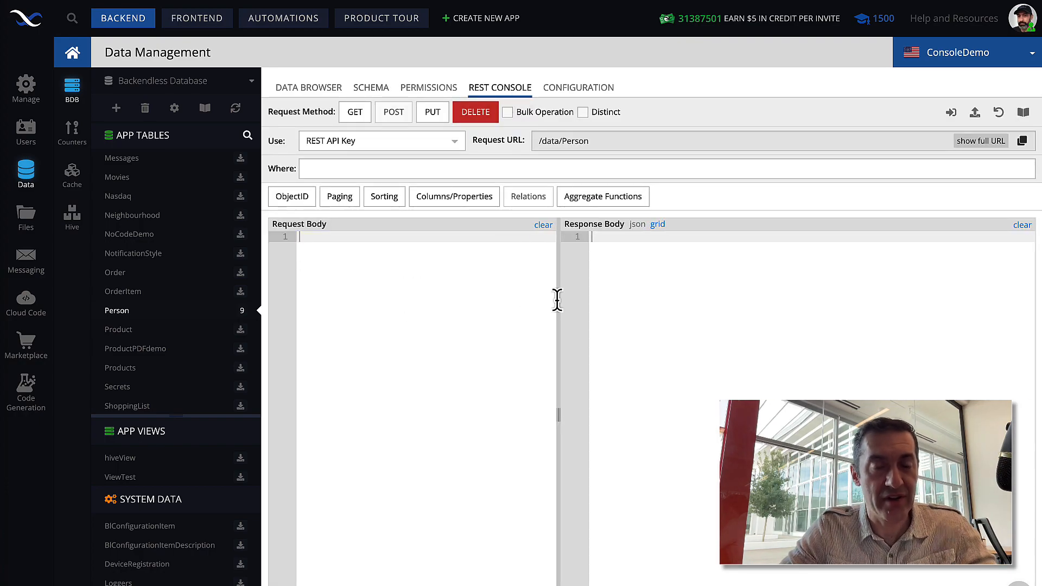
click(421, 277)
text({)
key(Return)
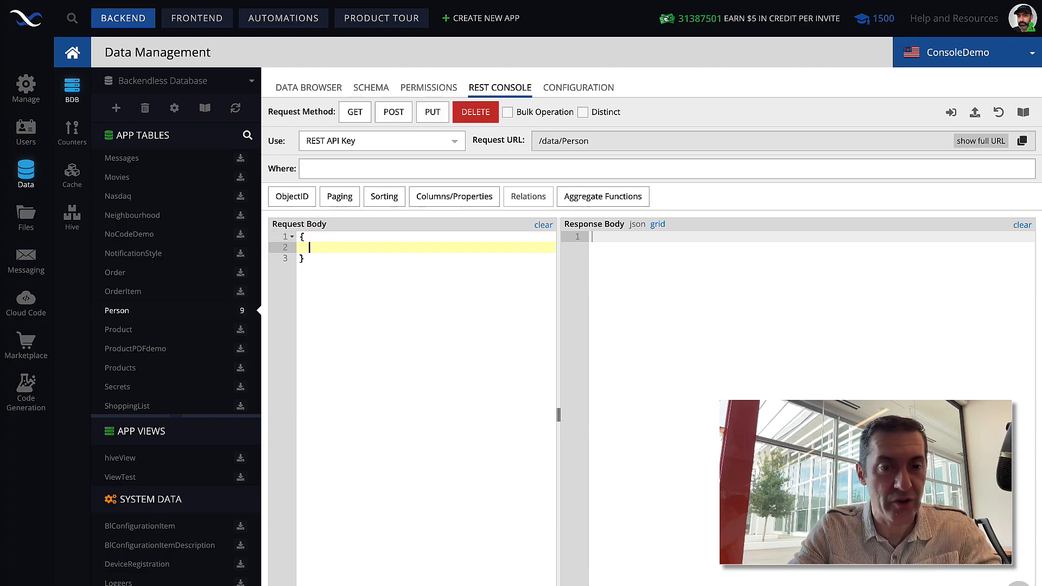
text("name":")
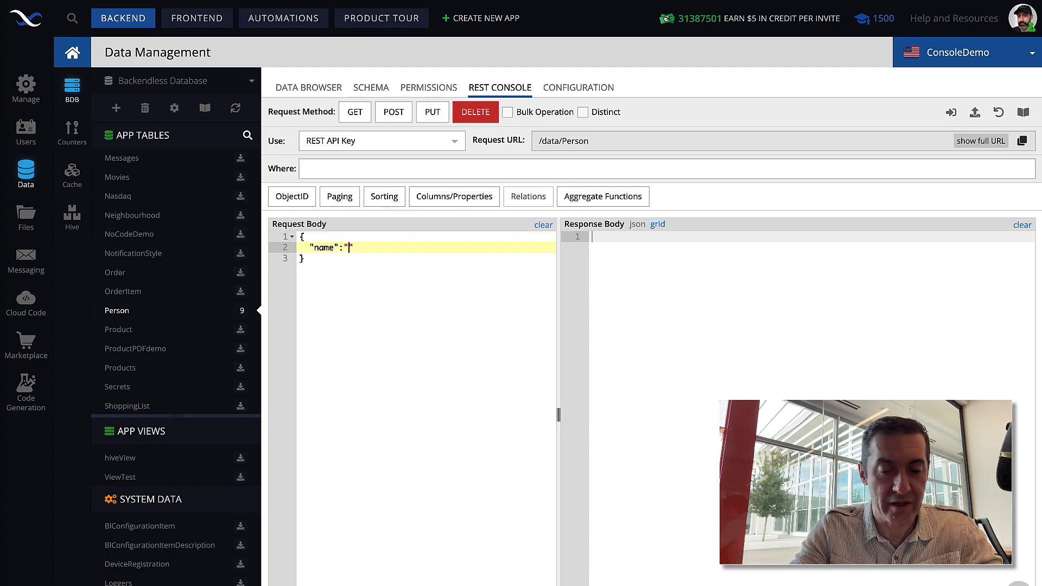
text(Dave",)
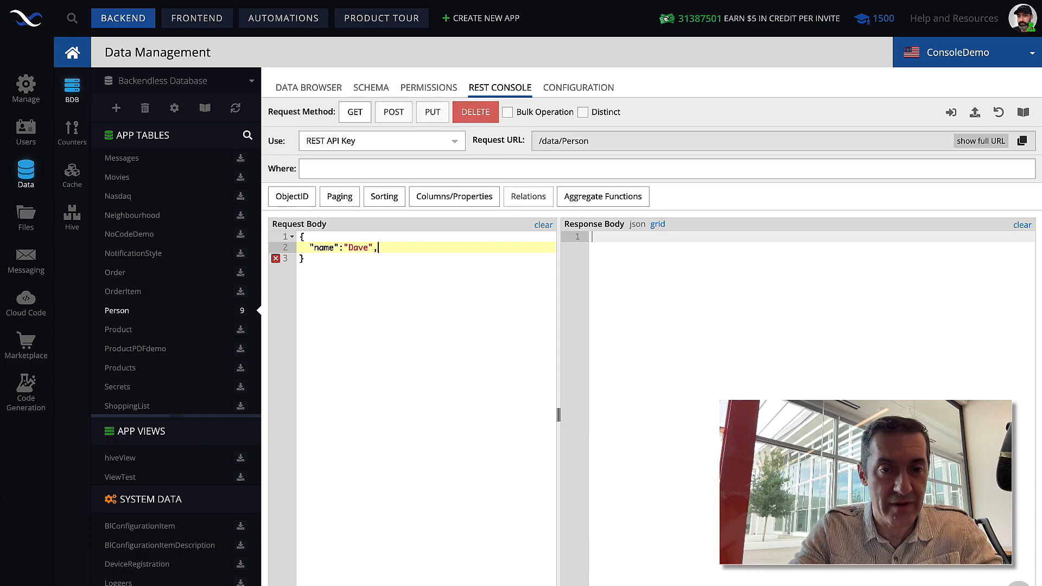
key(Return)
text(")
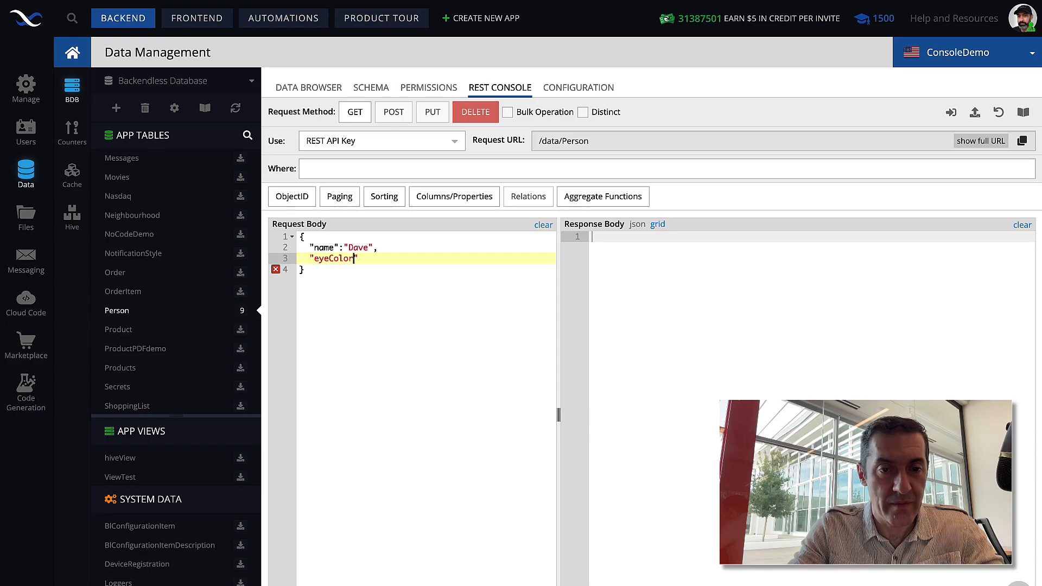
text(eu"Red")
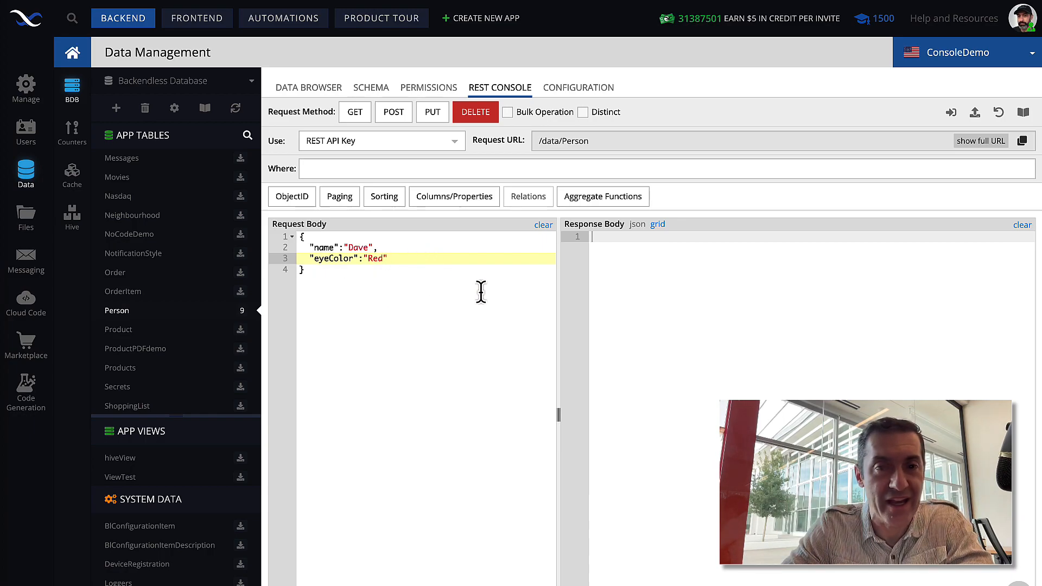
Try to save the Person record with a PUT request and widen the response area to read the reply.
click(433, 120)
drag(557, 330, 461, 327)
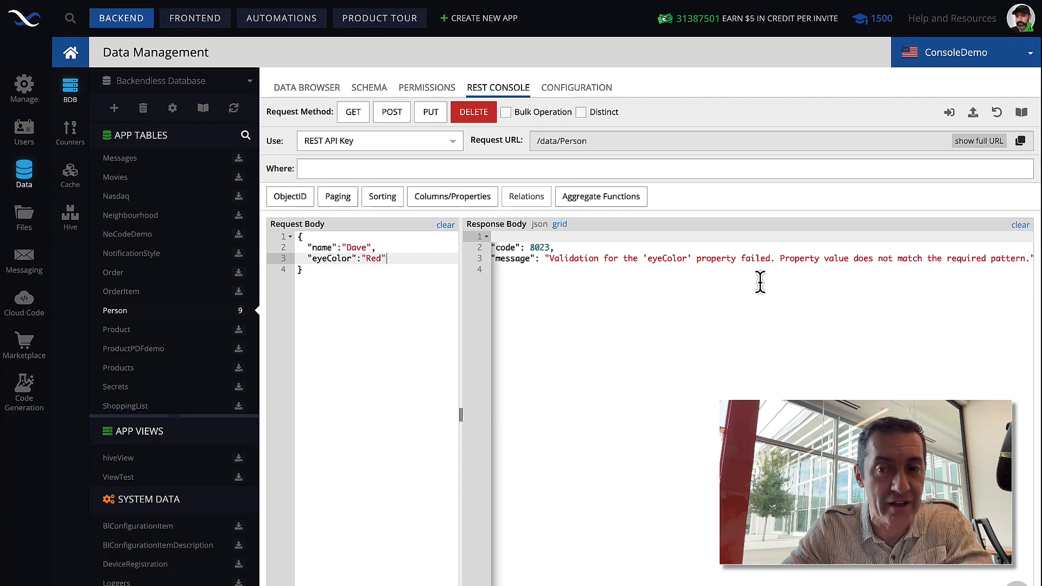
Replace the eyeColor value in the request body with "Green" and resend the PUT request.
drag(400, 261, 361, 260)
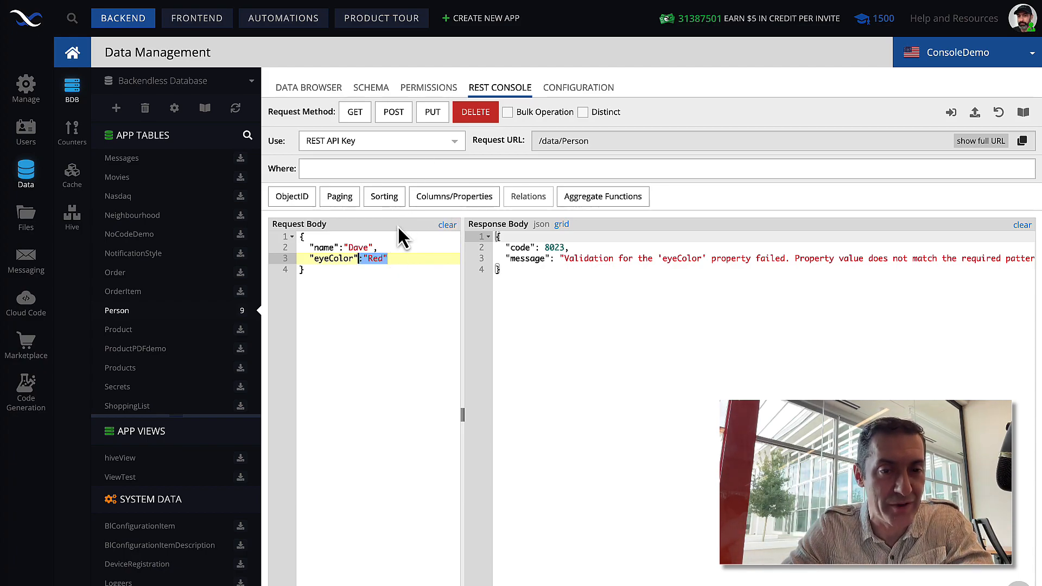
text(Green)
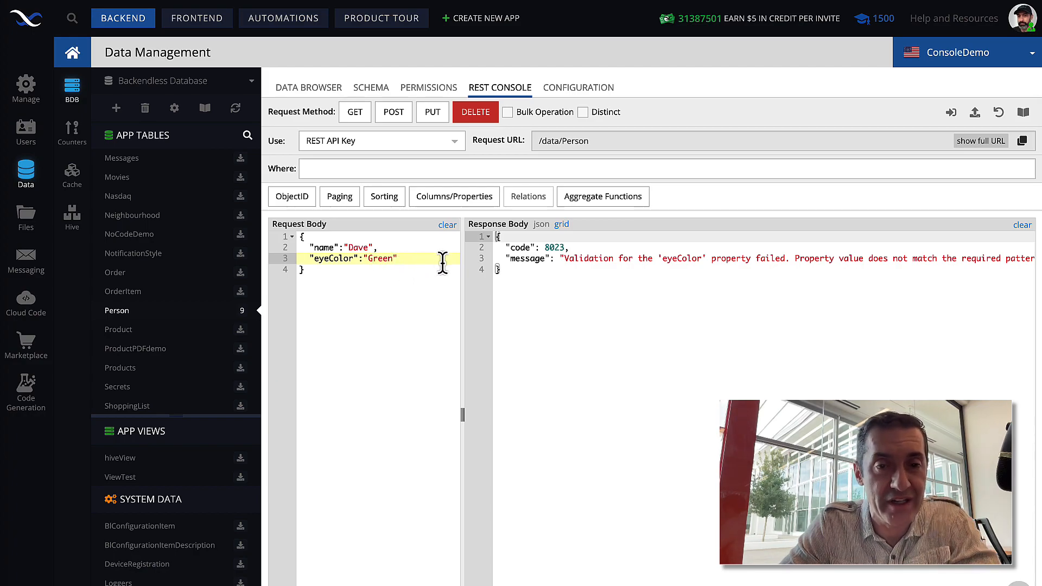
click(432, 113)
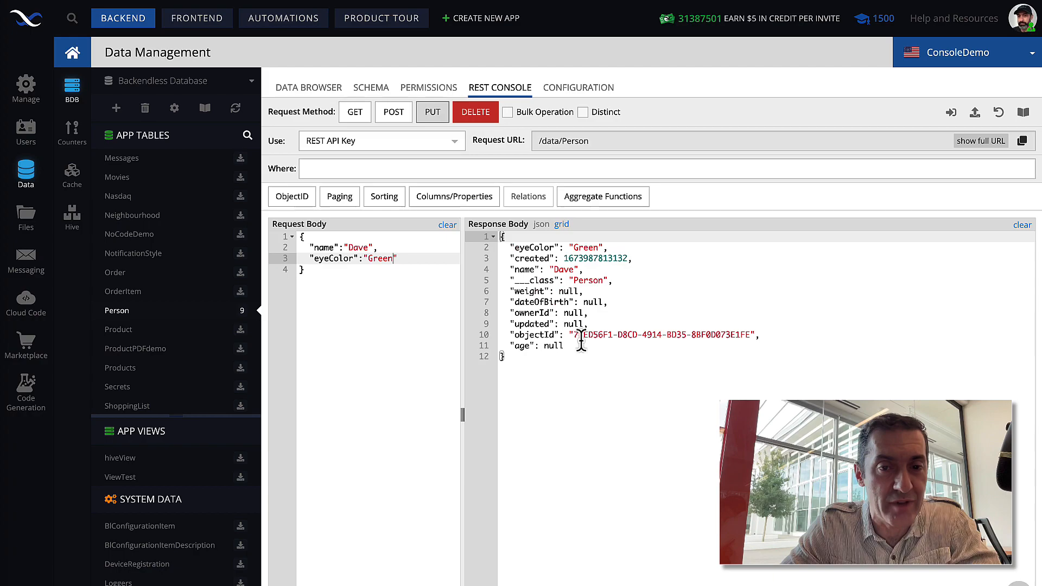
Review the eyeColor column's values and its values/labels and validation options in the Person schema, and close the settings without saving.
click(371, 89)
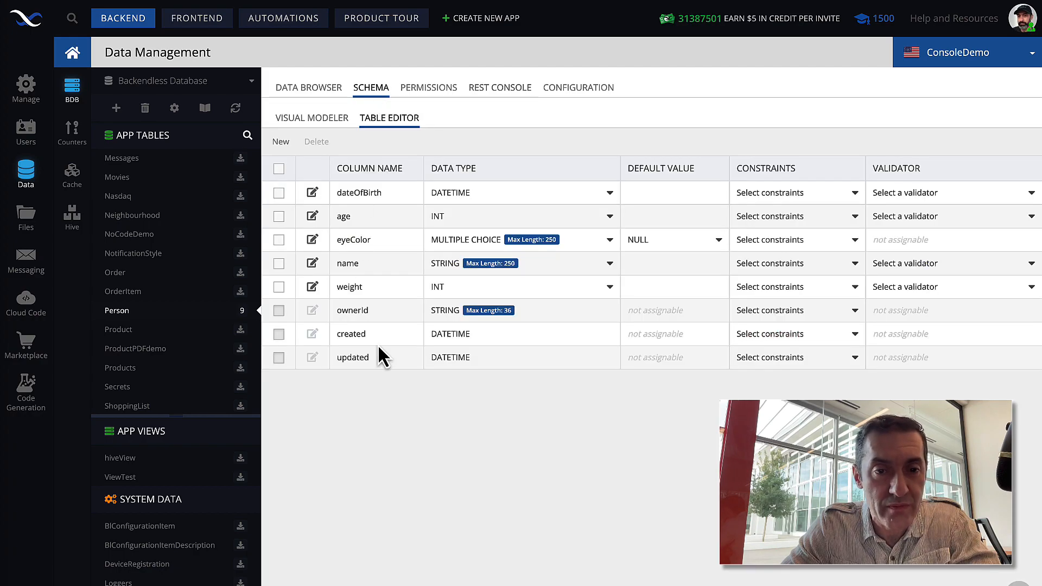
click(313, 239)
click(441, 310)
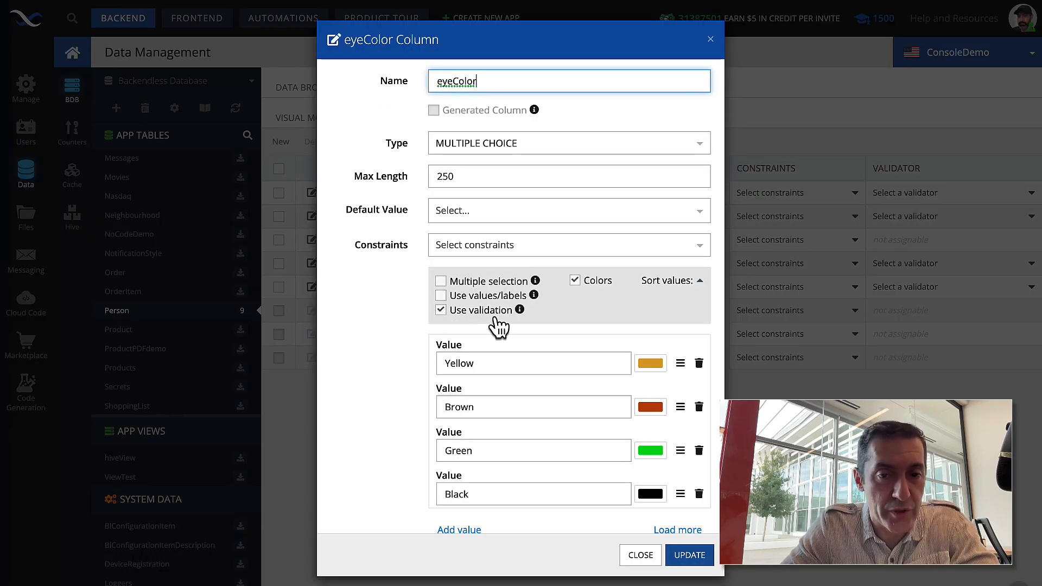
click(447, 297)
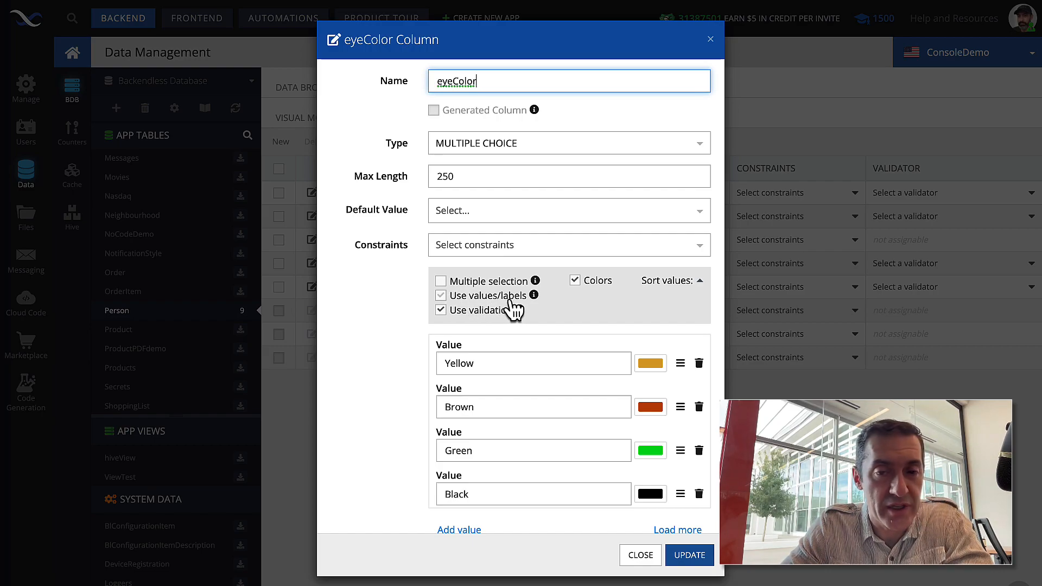
scroll(608, 334, down, 1)
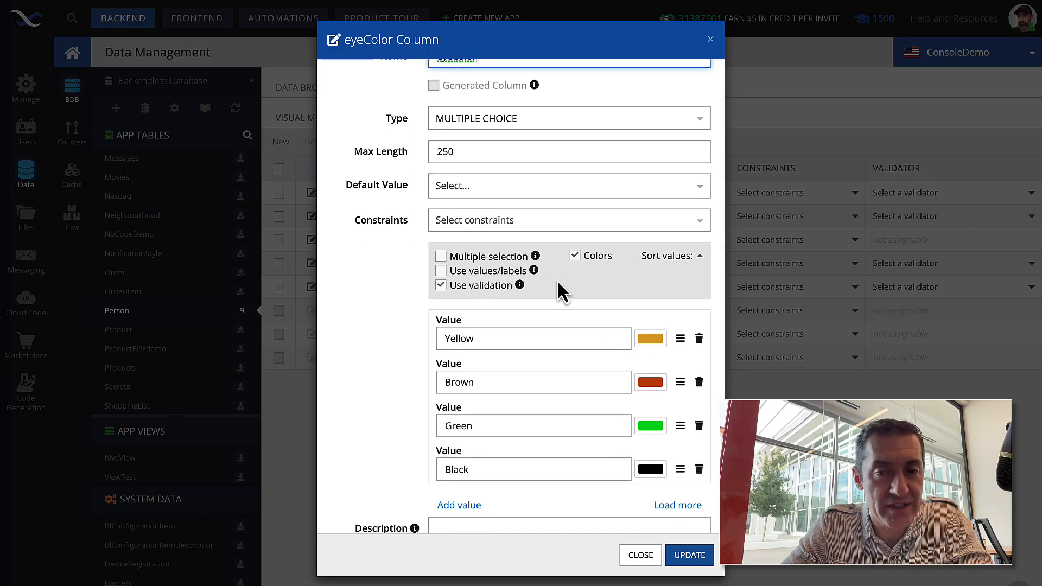
scroll(558, 281, down, 1)
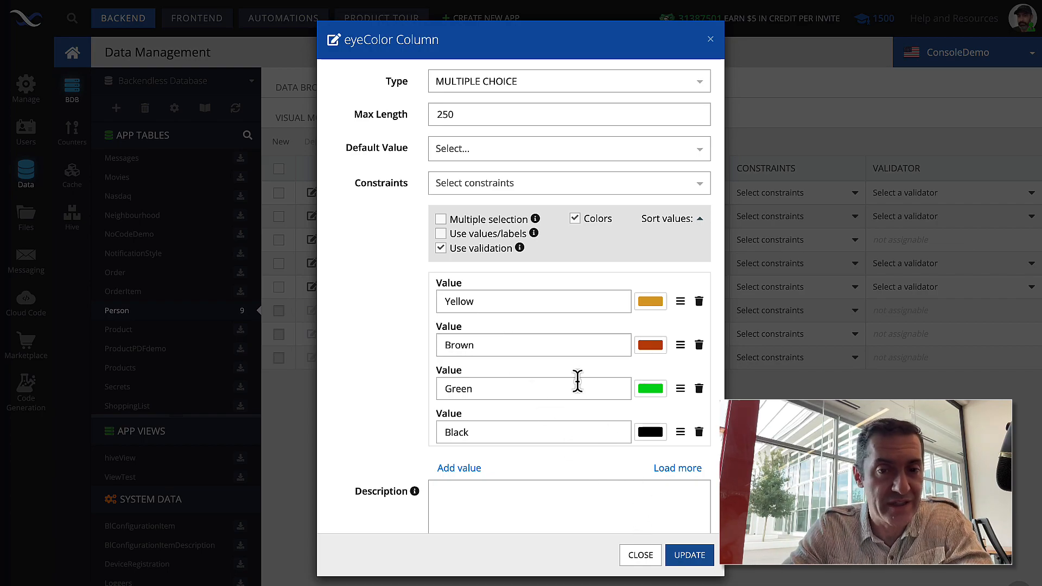
click(639, 554)
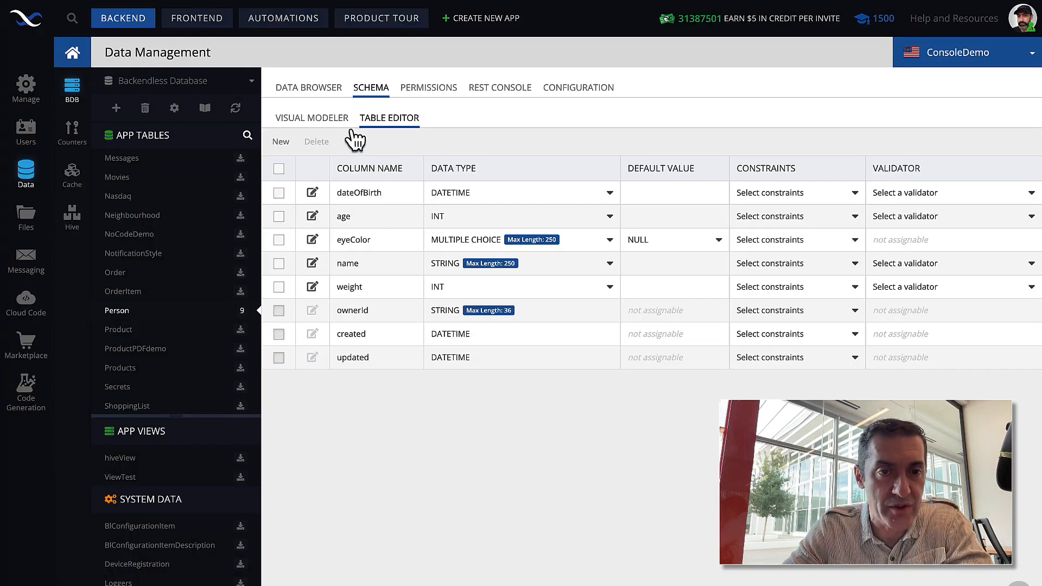
View the eyeColor choices offered for the first record in the Person table's data browser, leaving the record's value as is.
click(315, 95)
click(797, 177)
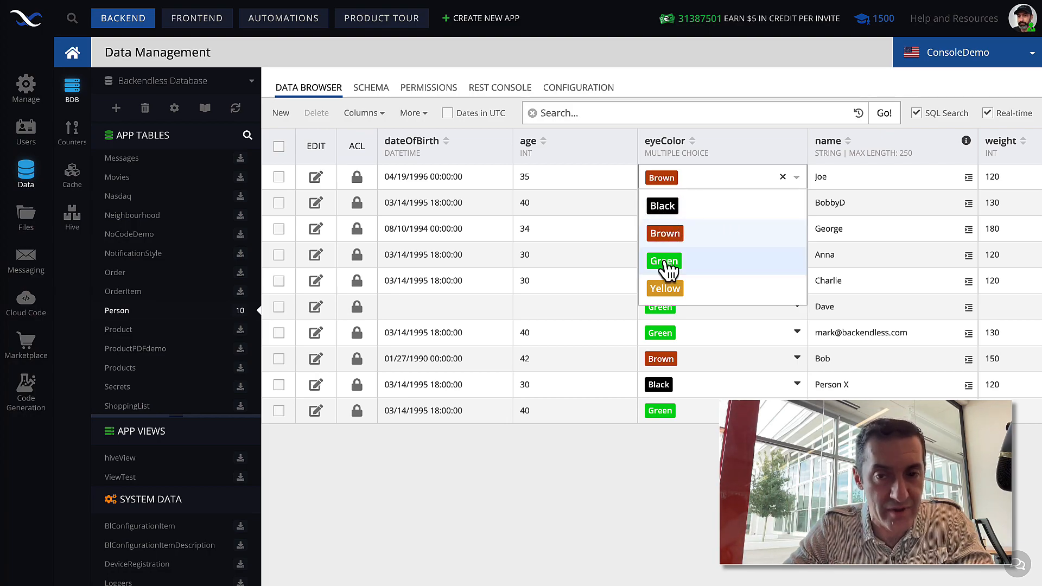
click(692, 98)
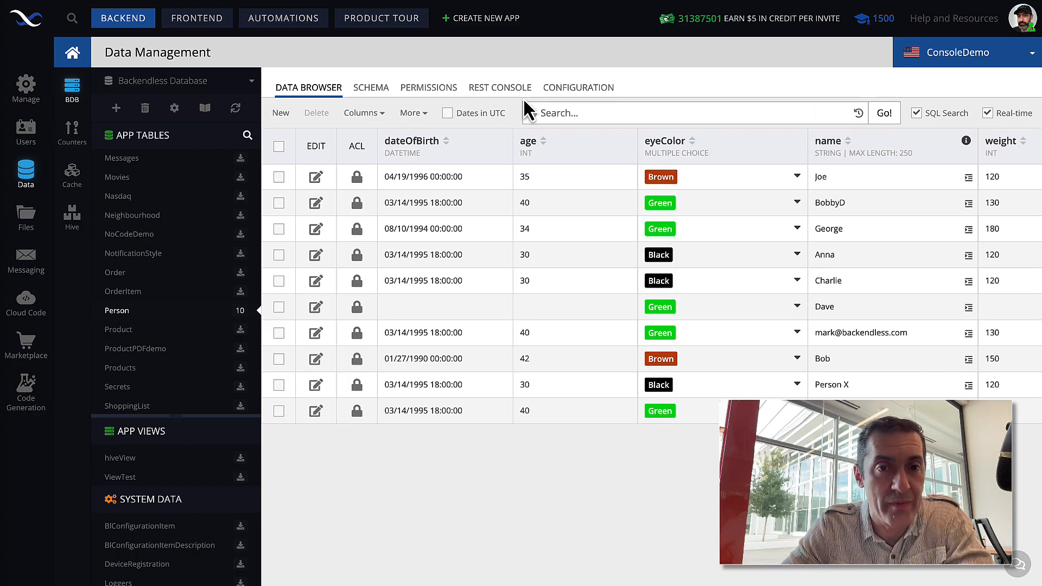
Try the Use values/labels and Multiple selection options on the eyeColor column, switching each one back off.
click(371, 89)
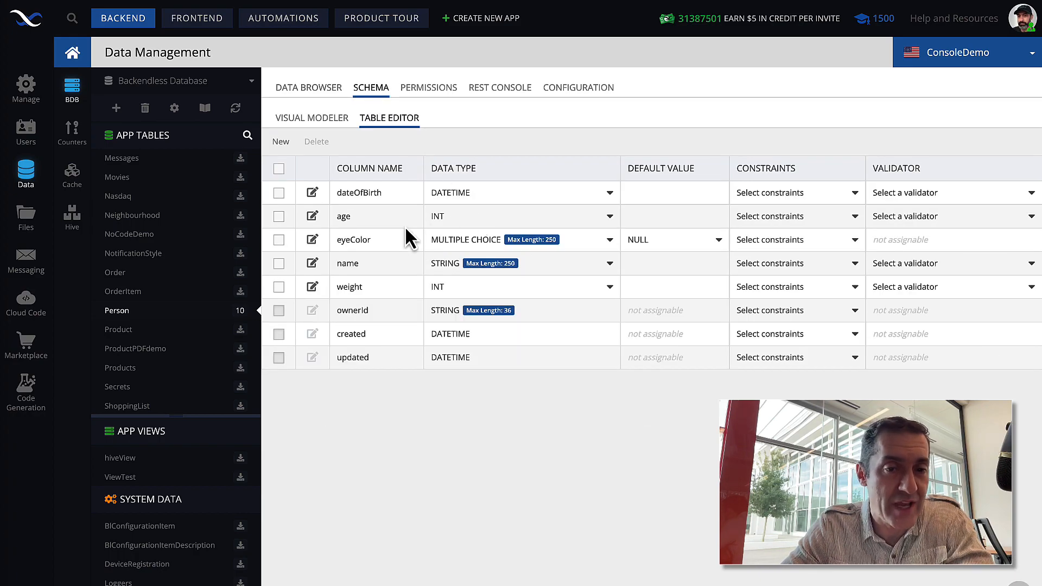
click(313, 241)
scroll(637, 328, down, 2)
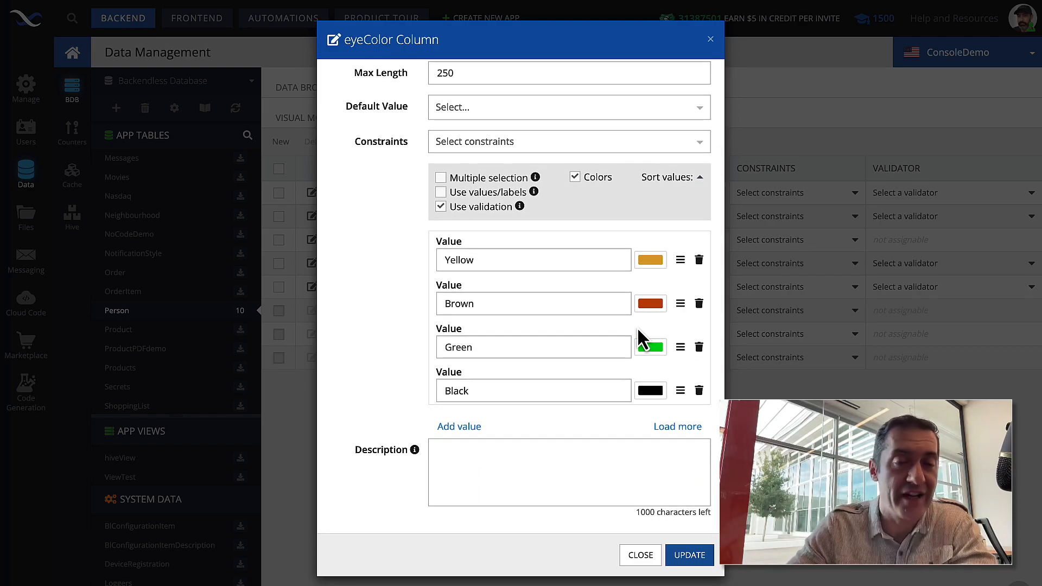
click(441, 192)
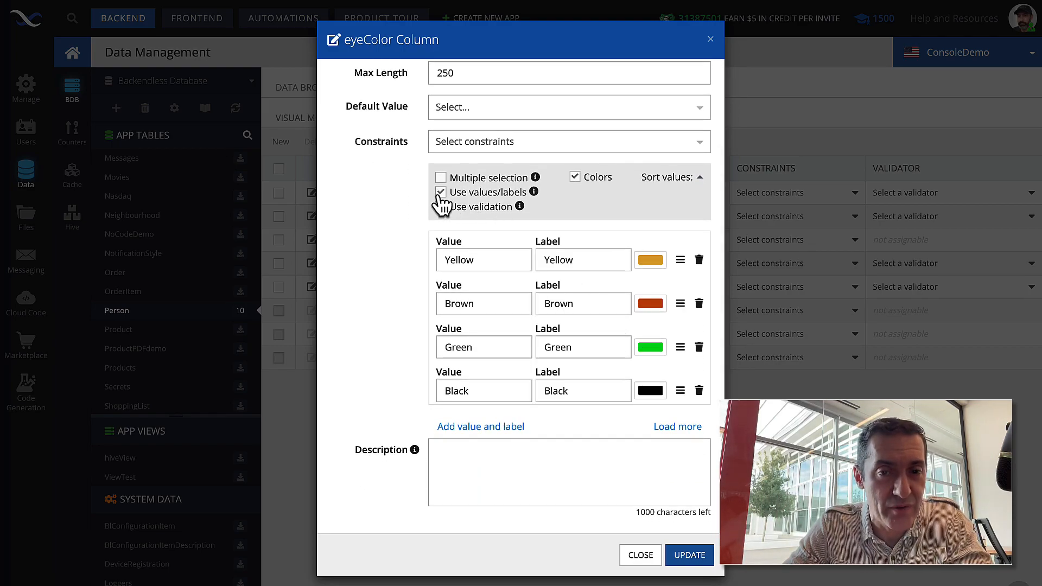
drag(486, 260, 441, 261)
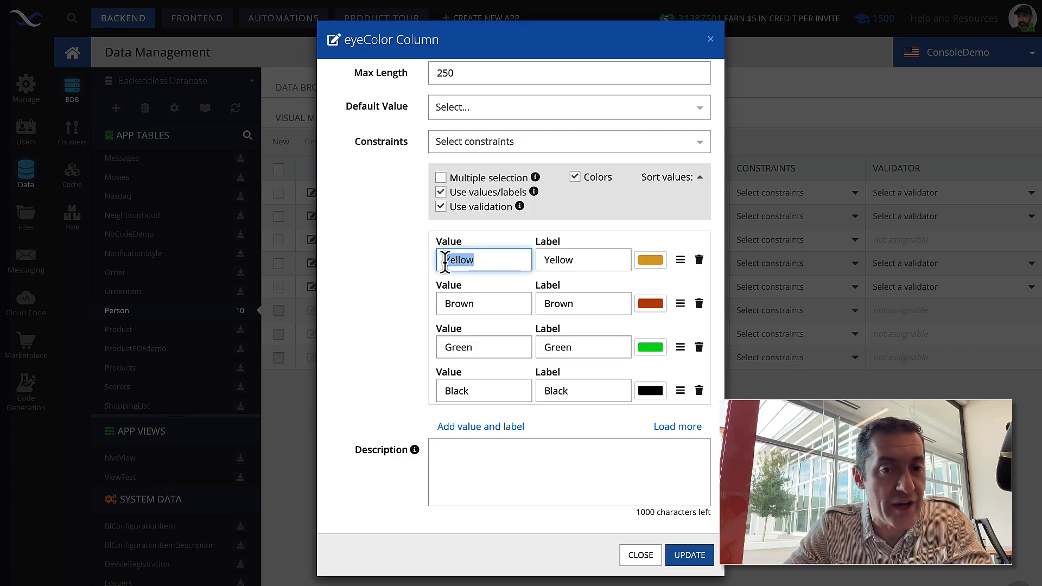
drag(584, 261, 530, 262)
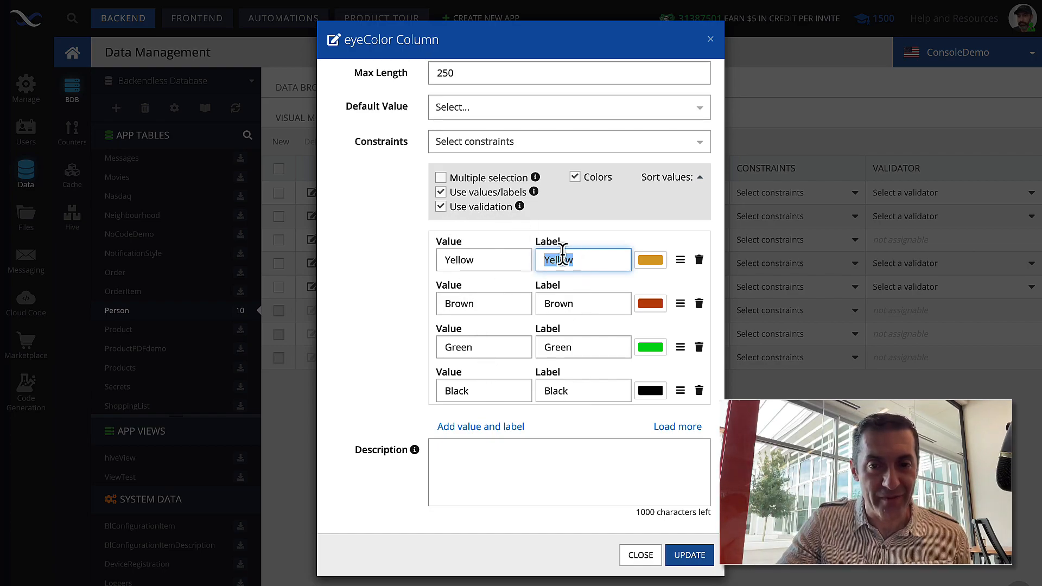
click(439, 195)
click(441, 179)
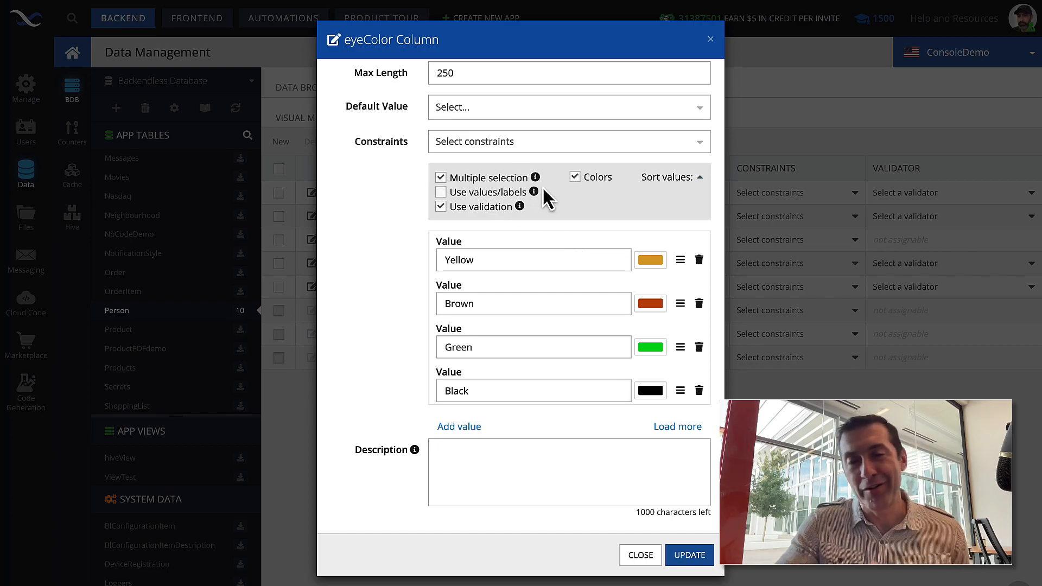
click(441, 178)
Add an empty value to the eyeColor choices, delete it and close the column settings without saving.
scroll(608, 342, down, 1)
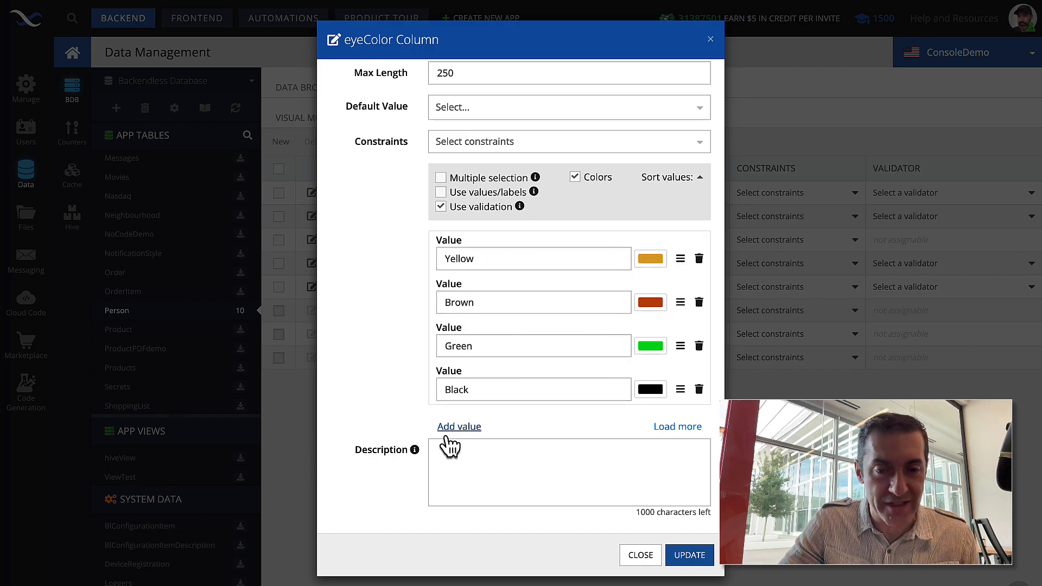
click(463, 428)
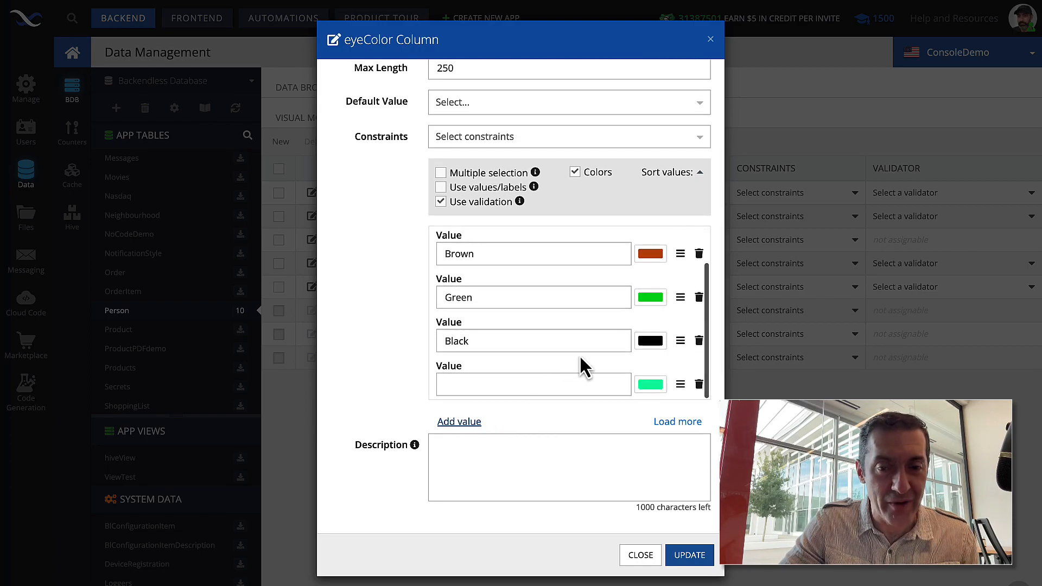
click(699, 386)
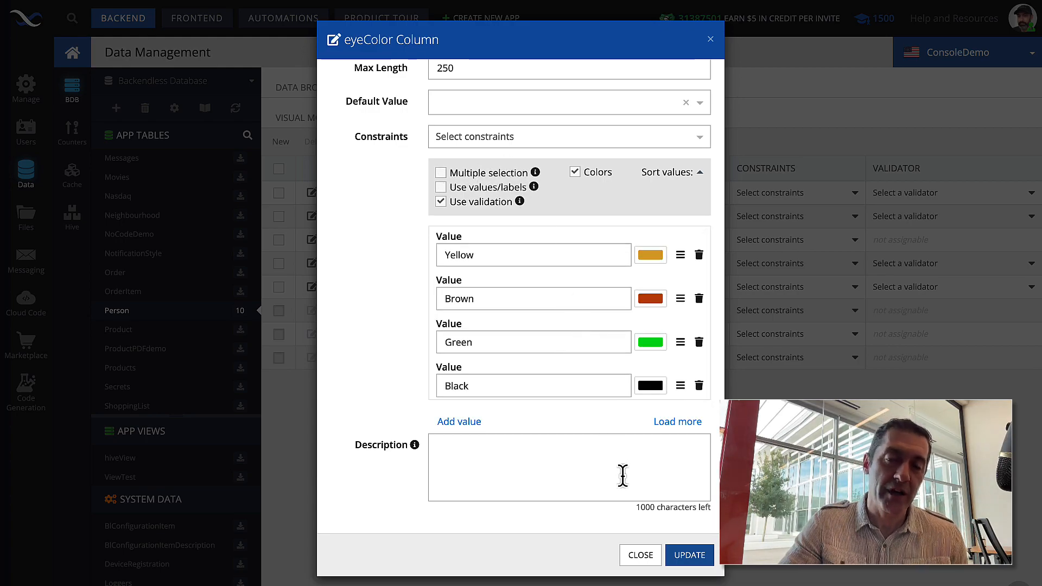
click(641, 557)
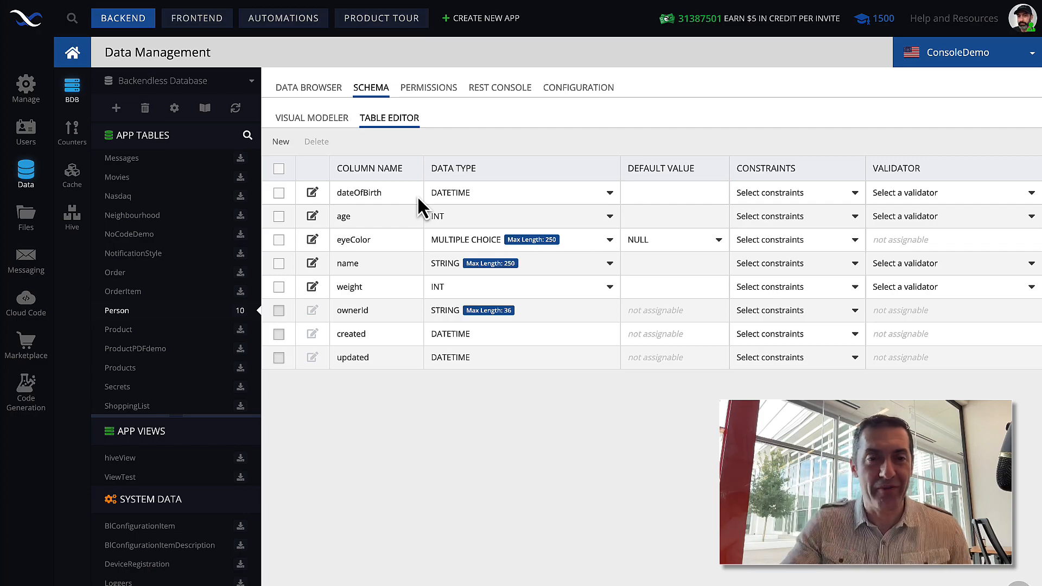
Create a STRING column named "languages" in the Person table.
click(282, 142)
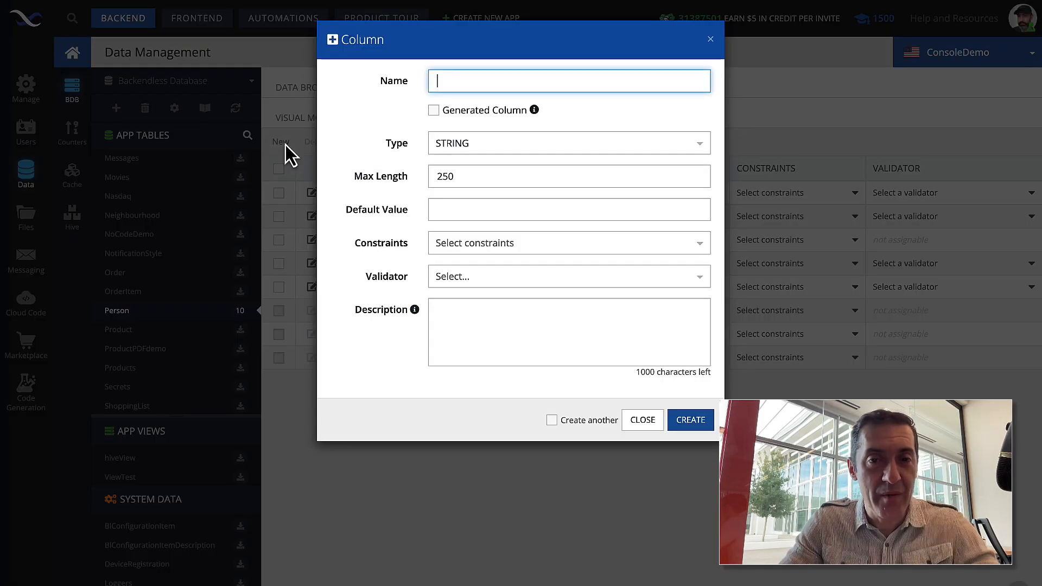
text(languages)
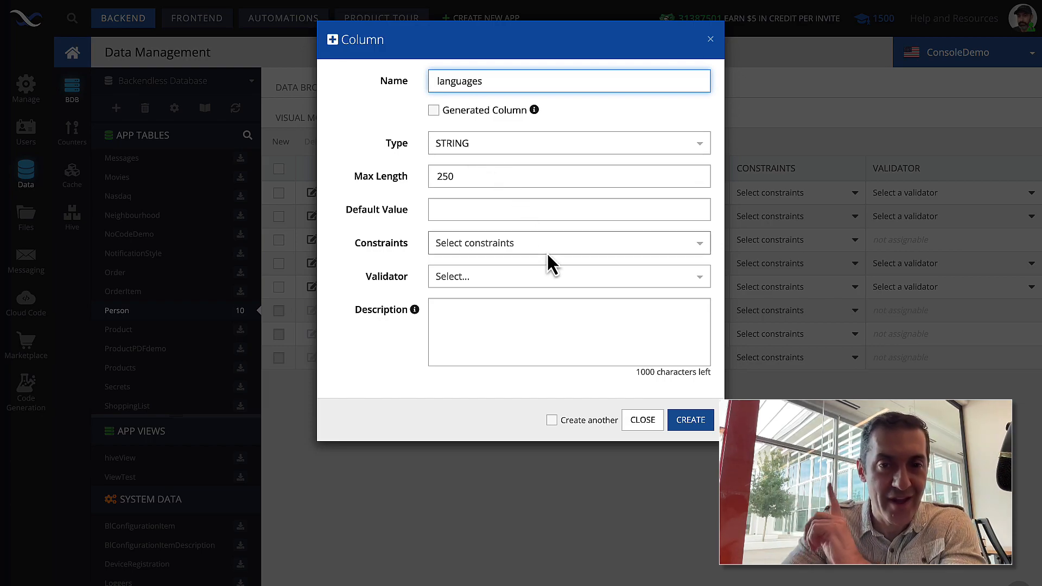
click(695, 426)
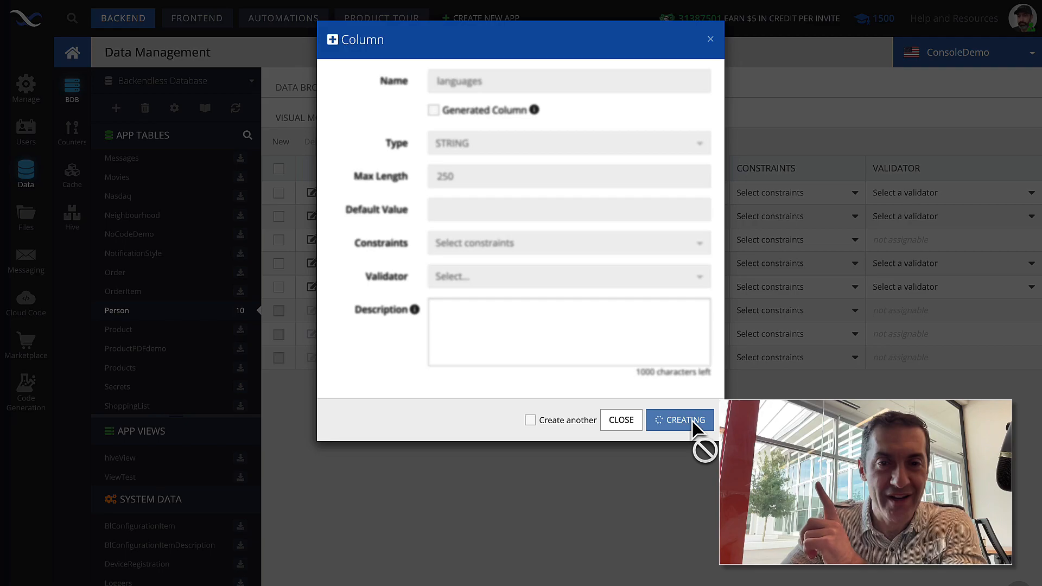
Fill the languages column with "English,German" in the first Person record and "French" in the second.
click(318, 87)
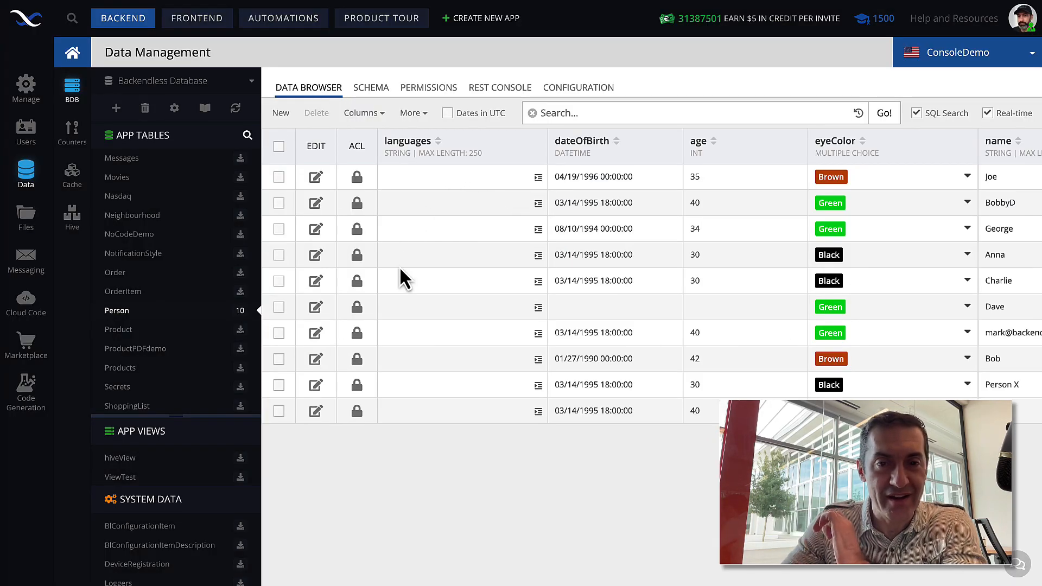
click(400, 176)
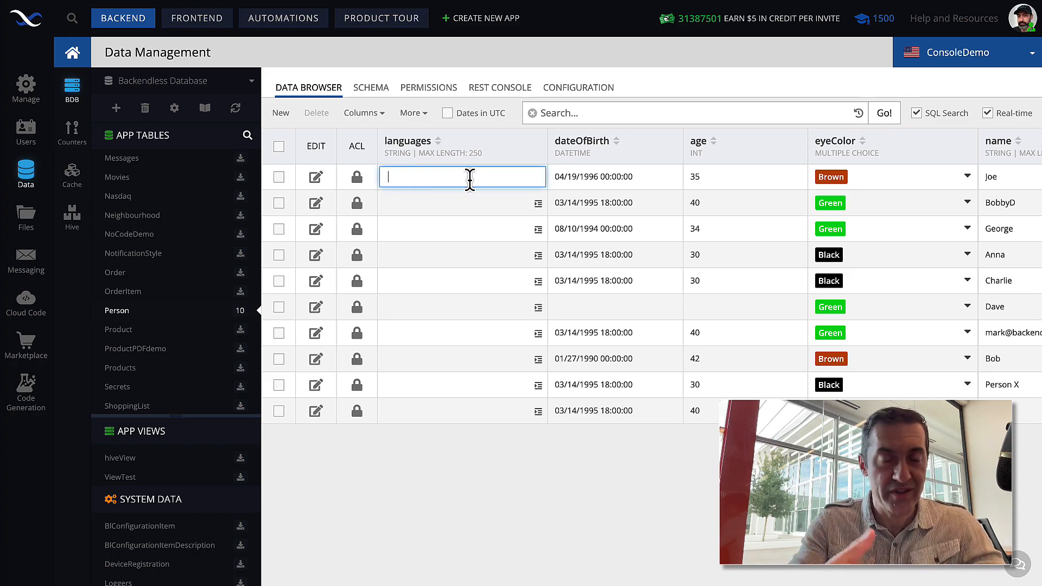
text(English,German)
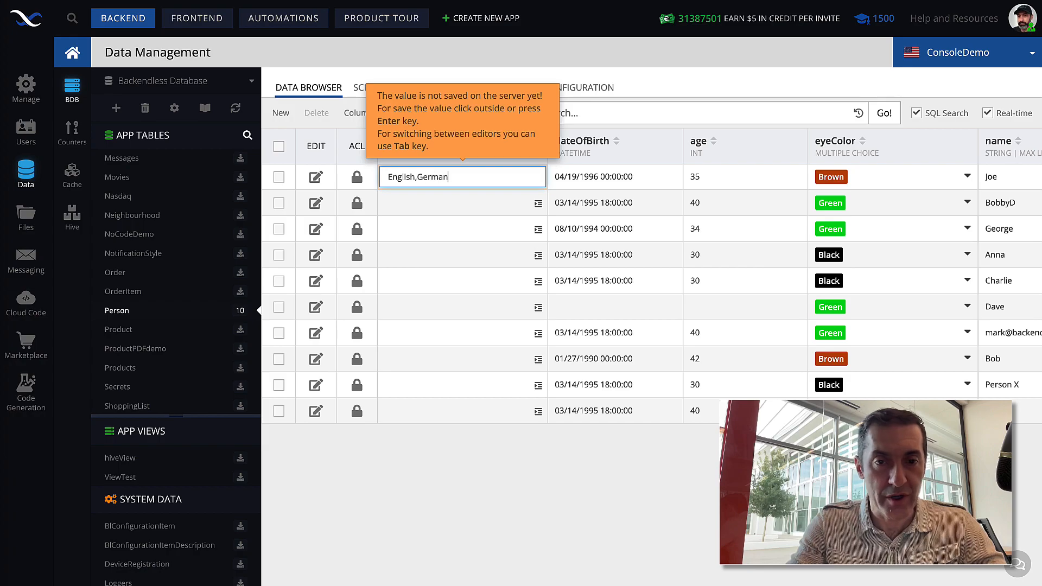
key(Return)
click(425, 202)
text(Fee)
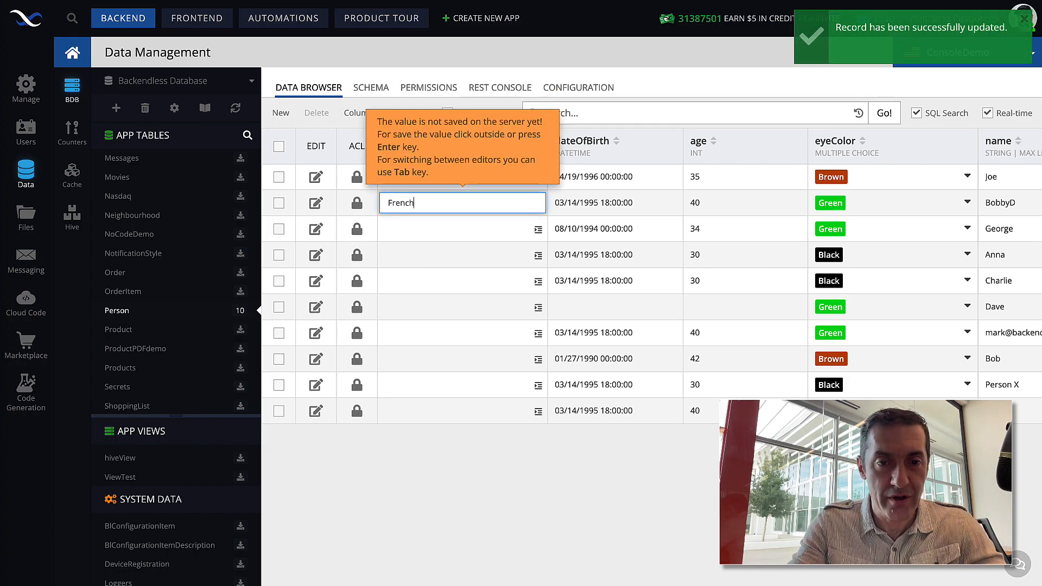
key(Return)
Set languages to "Spanish" in the third Person record and "Japanese,Chinese" in the fourth.
click(407, 225)
text(Sp)
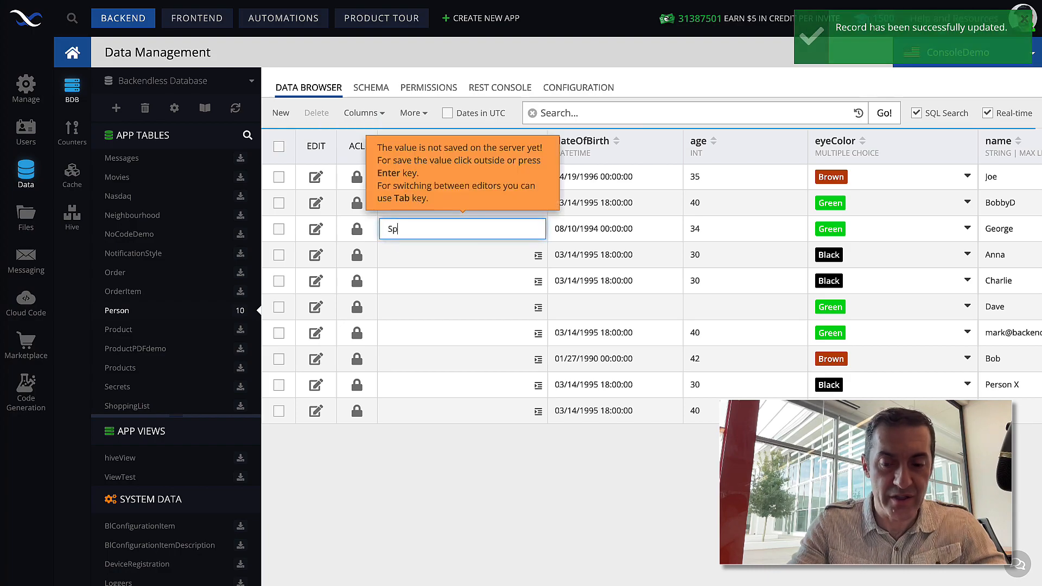
text(anis)
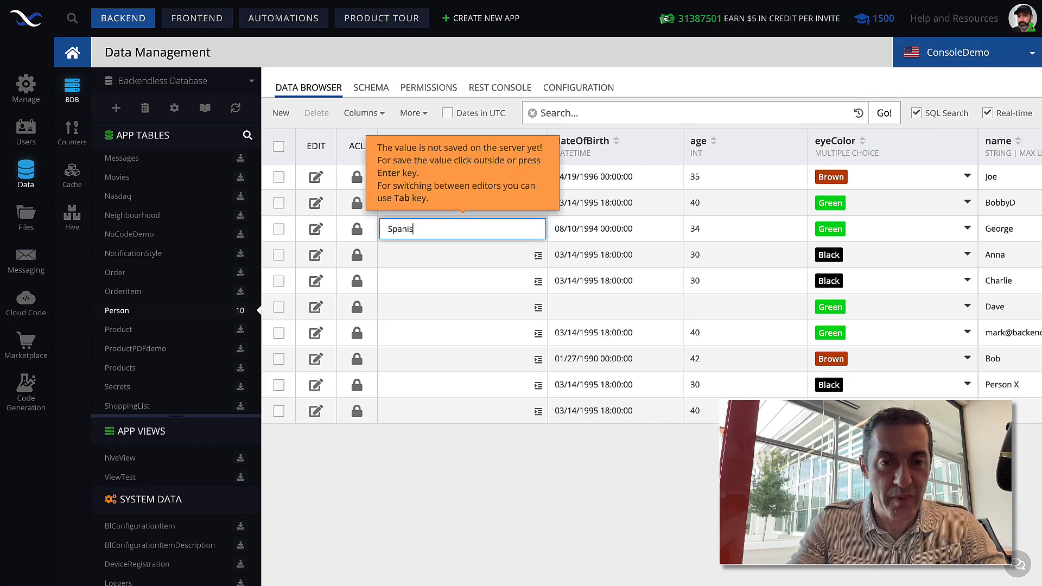
text(h)
key(Return)
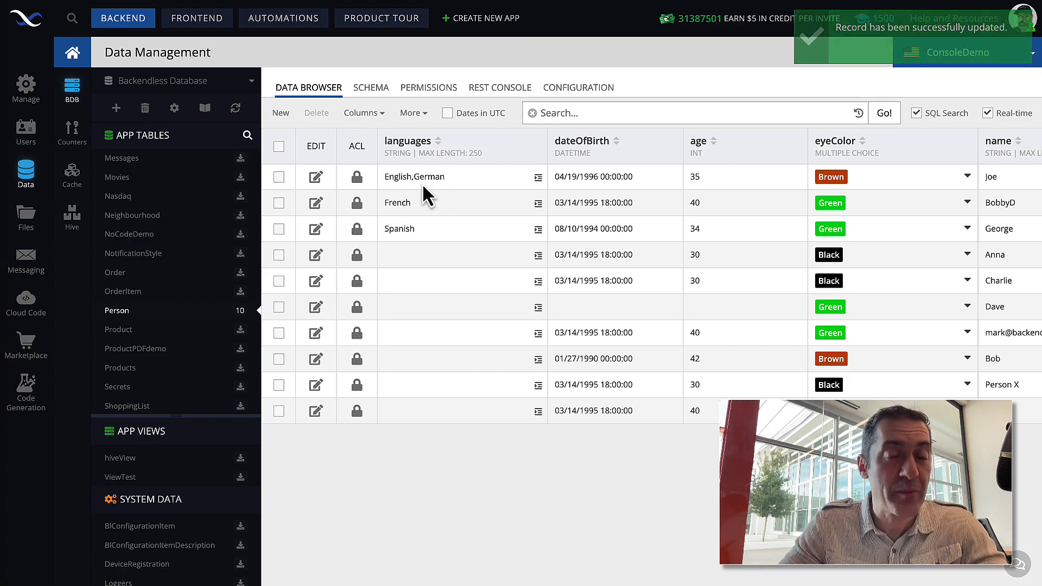
click(406, 254)
text(Jap)
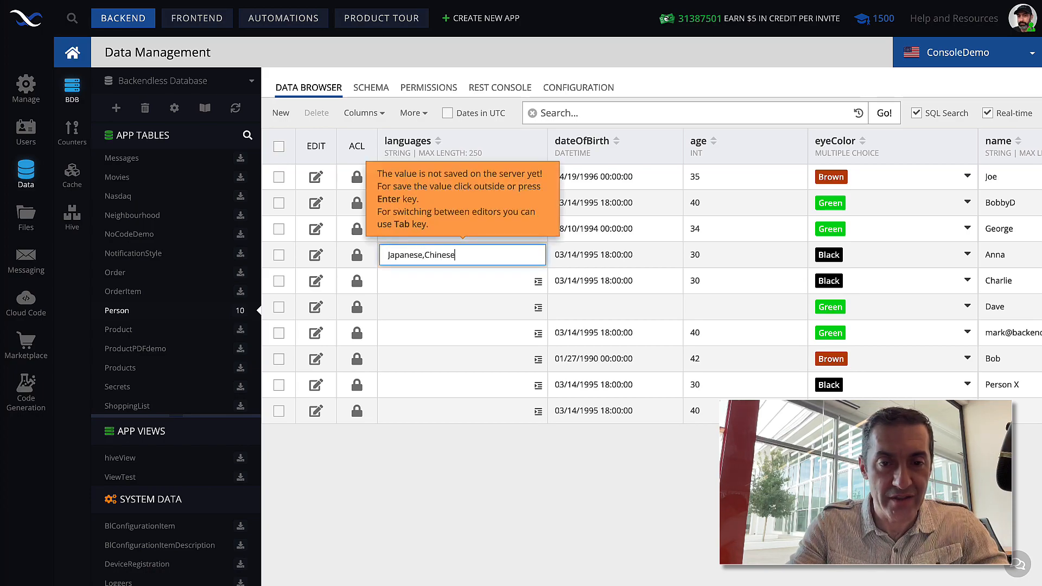
text(anese,Chinese)
key(Return)
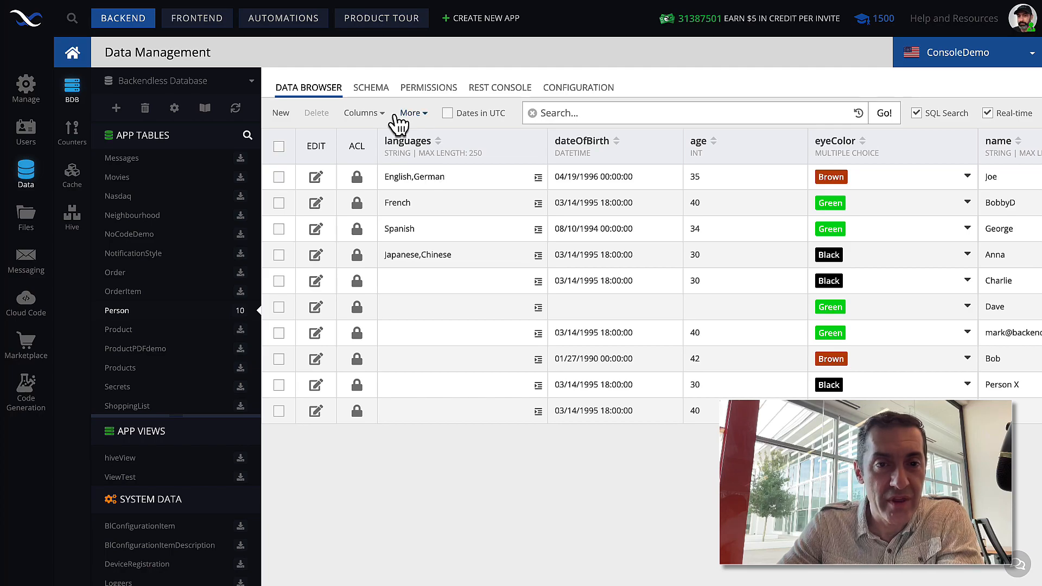
Edit the languages column in the Person schema and change its type to MULTIPLE CHOICE.
click(376, 93)
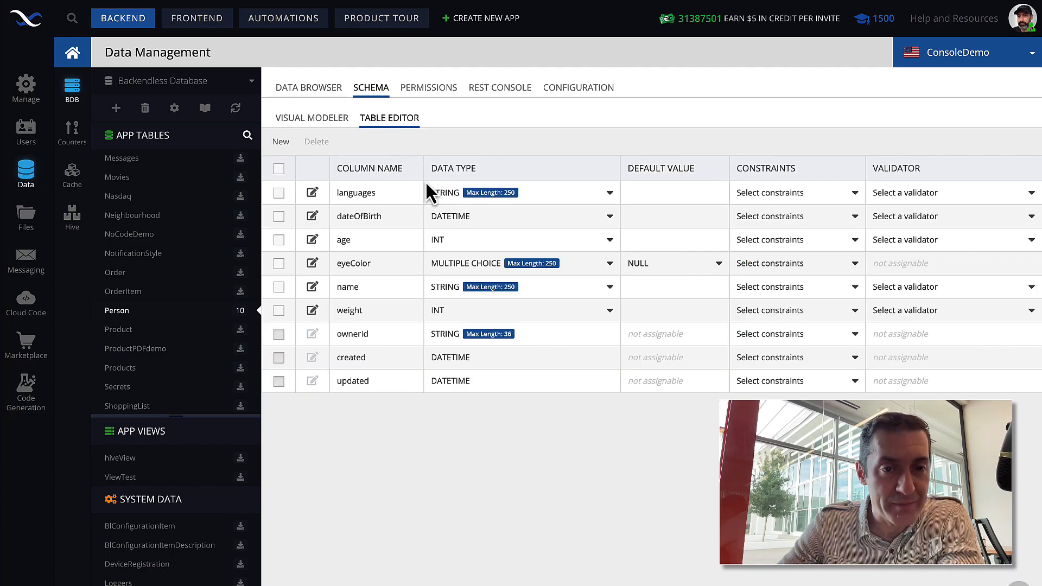
click(313, 193)
click(532, 117)
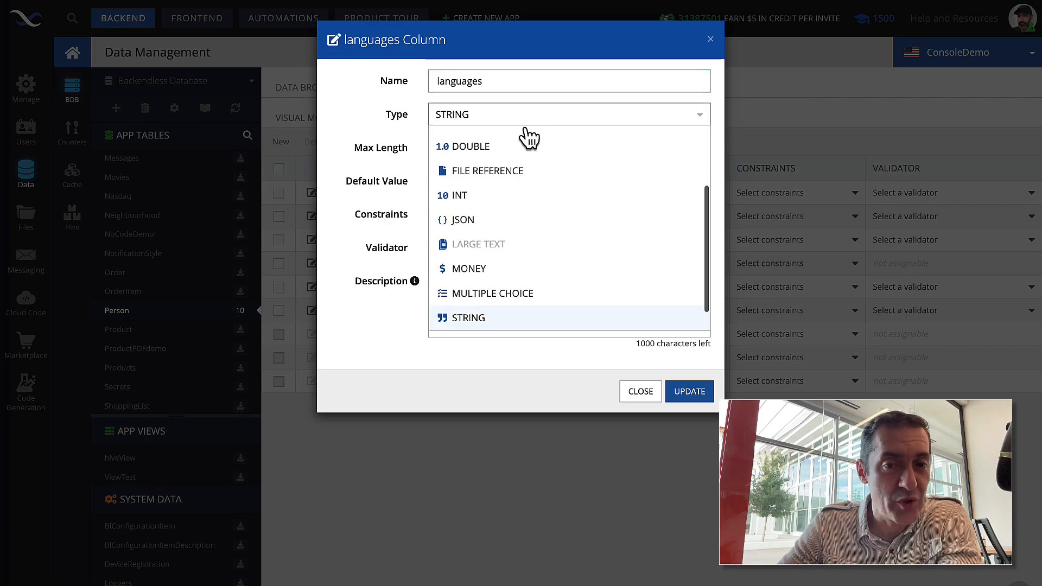
click(522, 295)
Examine the list of choice values and colors generated for the languages column from the existing records.
scroll(593, 219, down, 4)
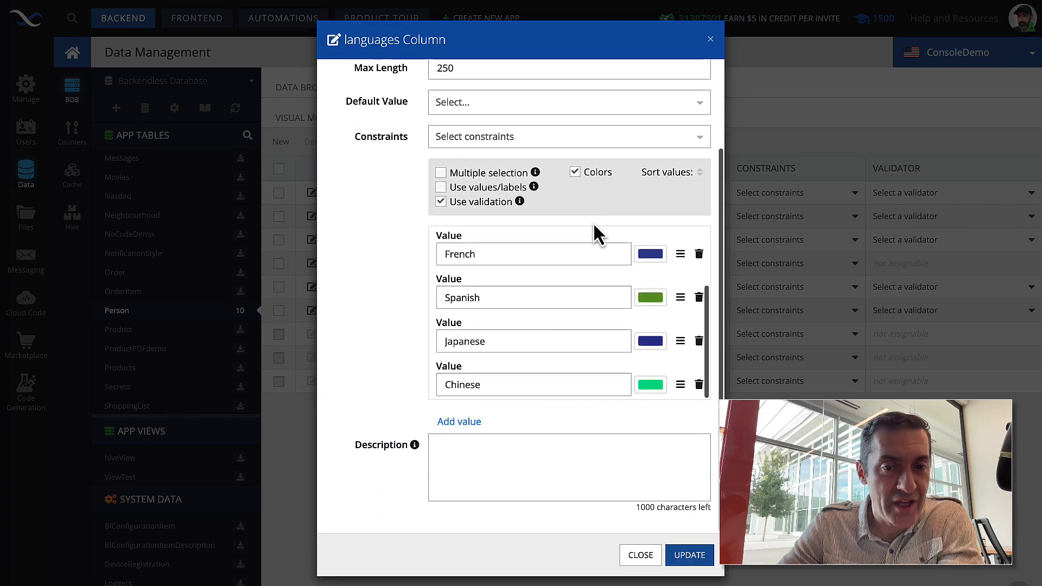
scroll(598, 276, up, 3)
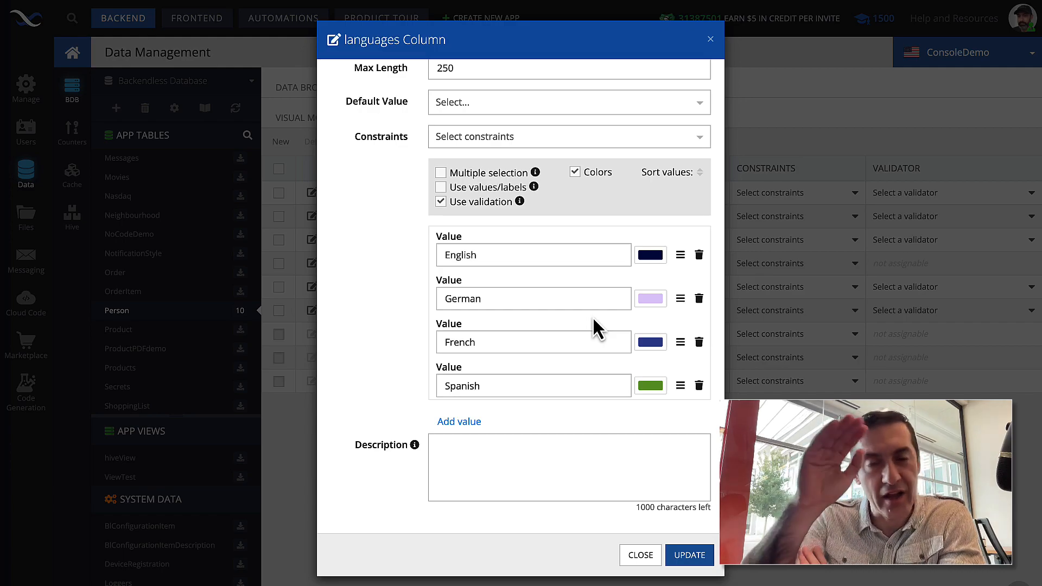
scroll(594, 320, down, 3)
scroll(593, 317, up, 3)
scroll(487, 288, down, 2)
scroll(487, 288, down, 1)
scroll(496, 342, up, 2)
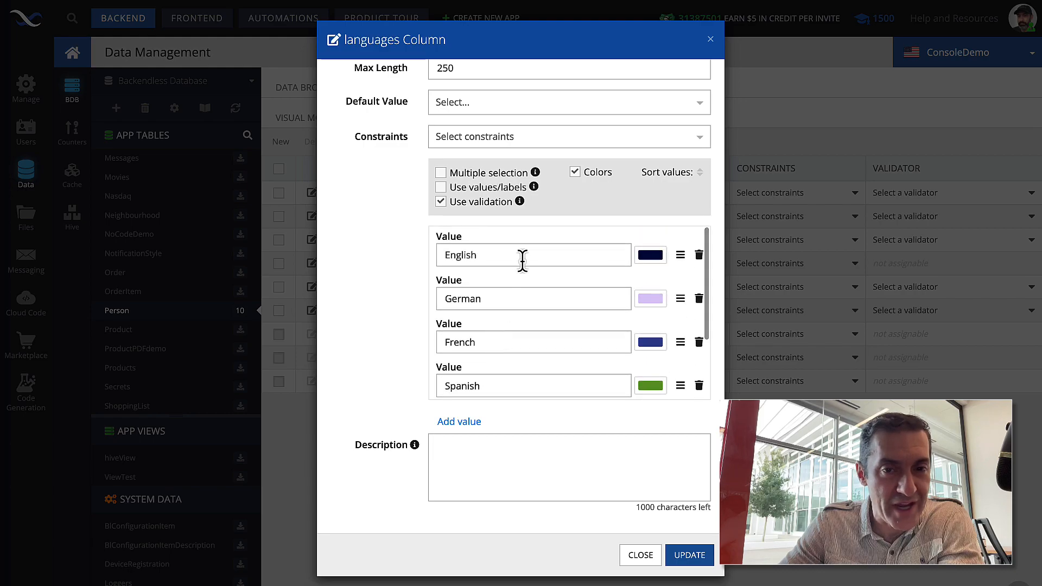
Enable multiple selection for the languages column, save the change, and return to the Person records.
click(441, 173)
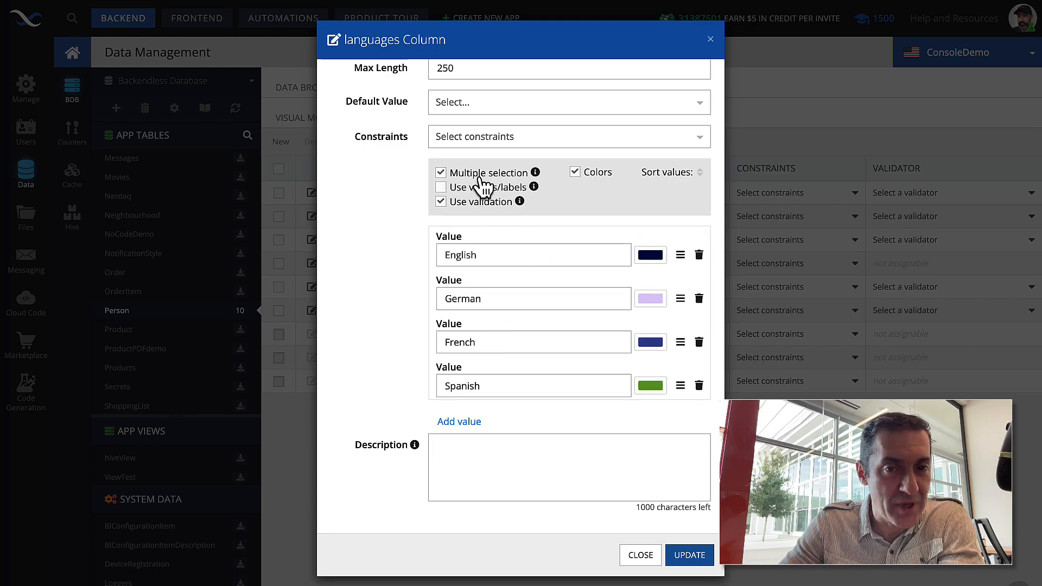
click(689, 555)
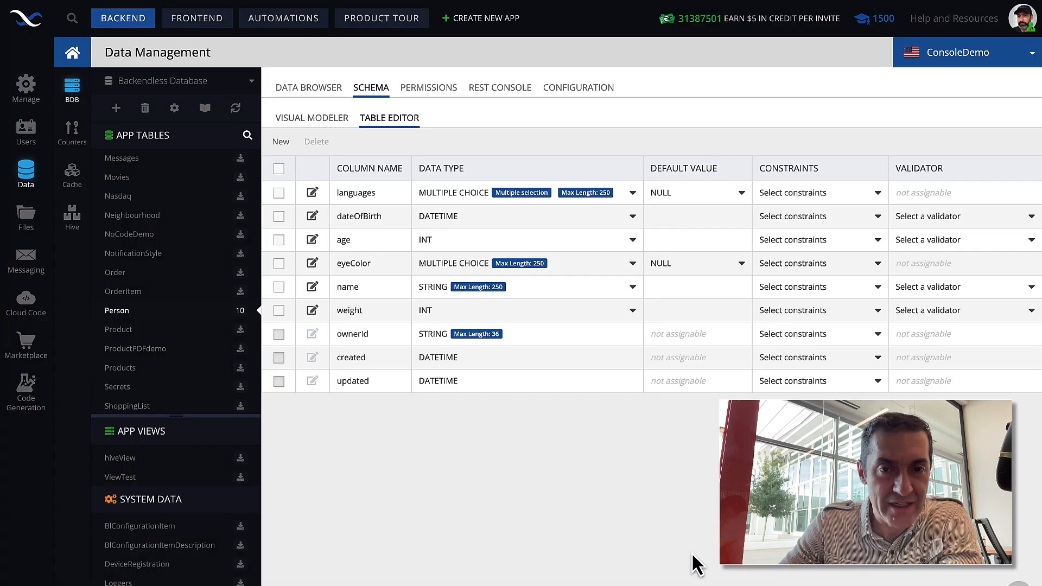
click(314, 89)
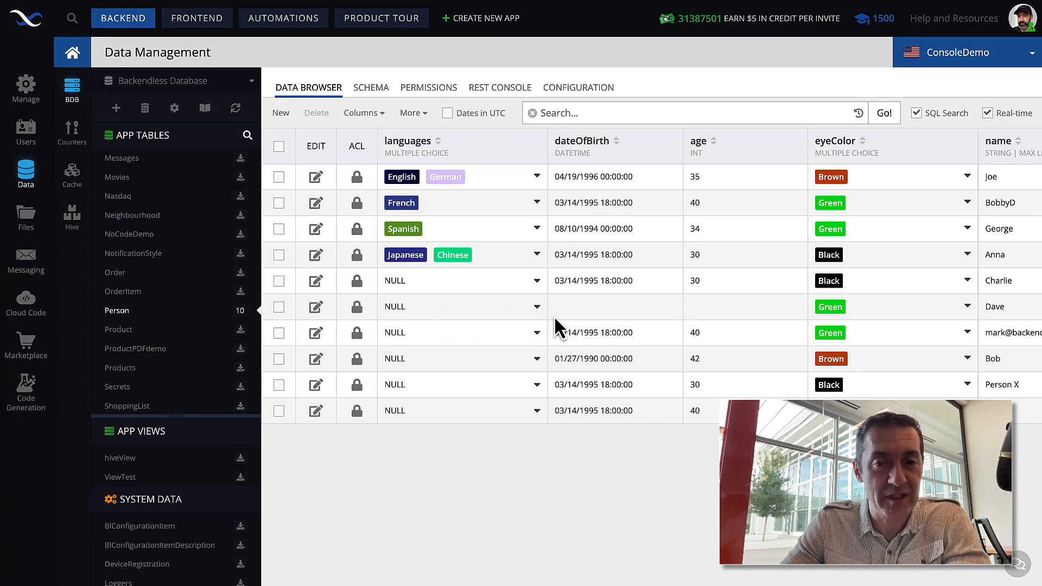
Select English, Spanish and Chinese as the languages of the sixth Person record.
click(537, 308)
click(461, 340)
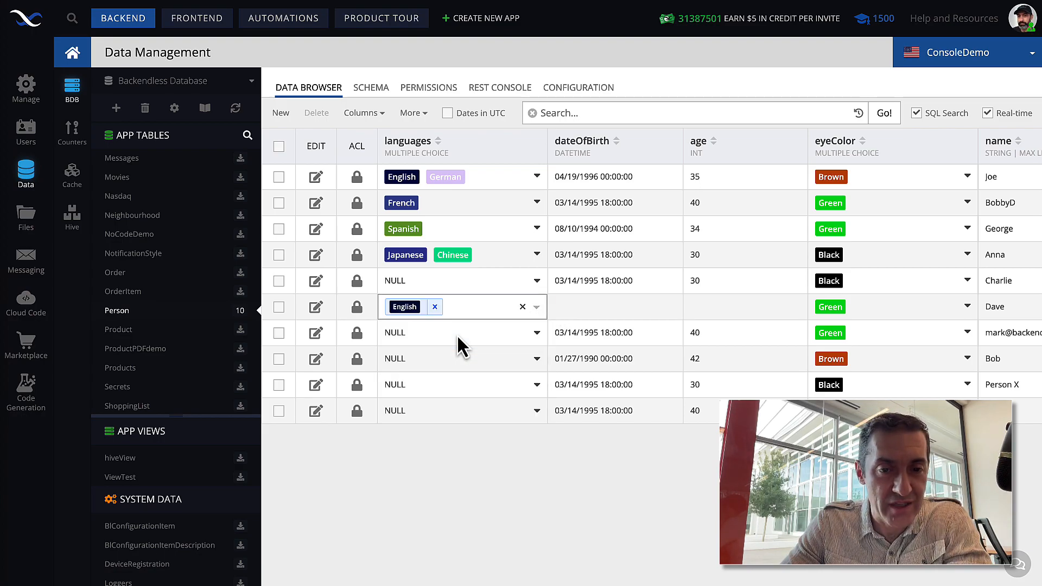
click(538, 311)
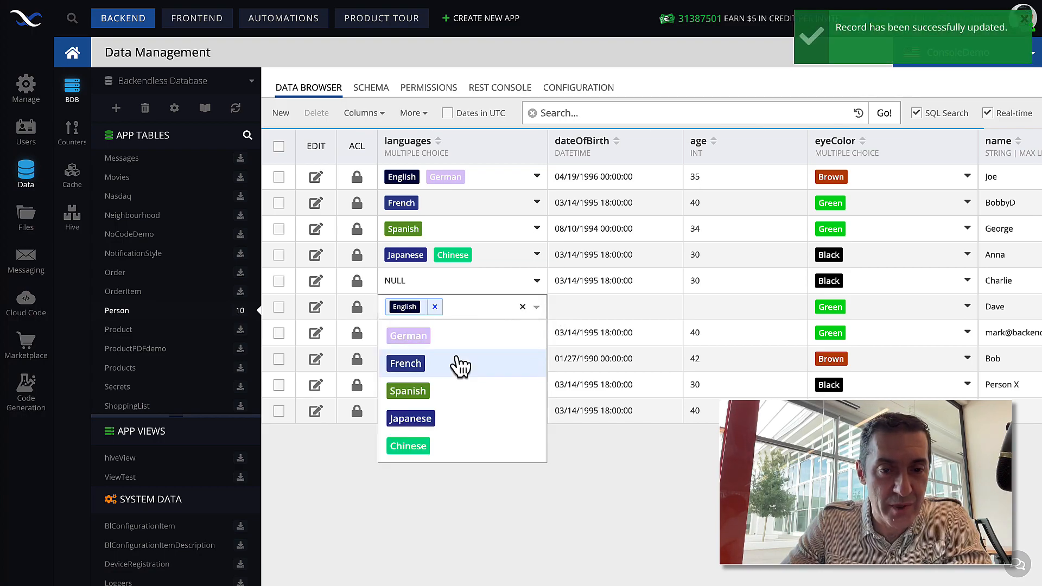
click(444, 392)
click(537, 314)
click(480, 421)
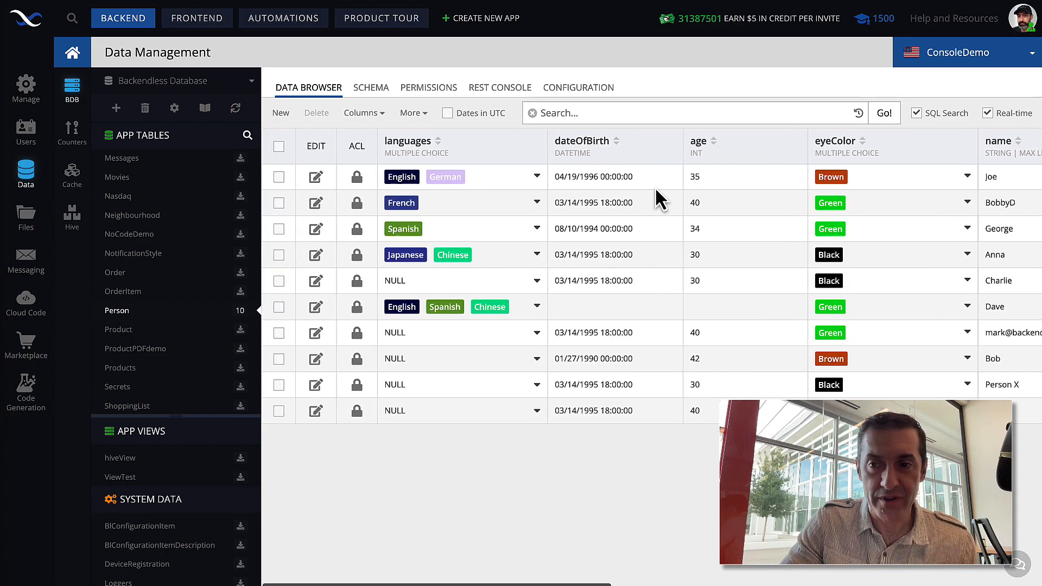
Run a REST GET request on the Person table with a where clause matching the first record's name.
click(509, 92)
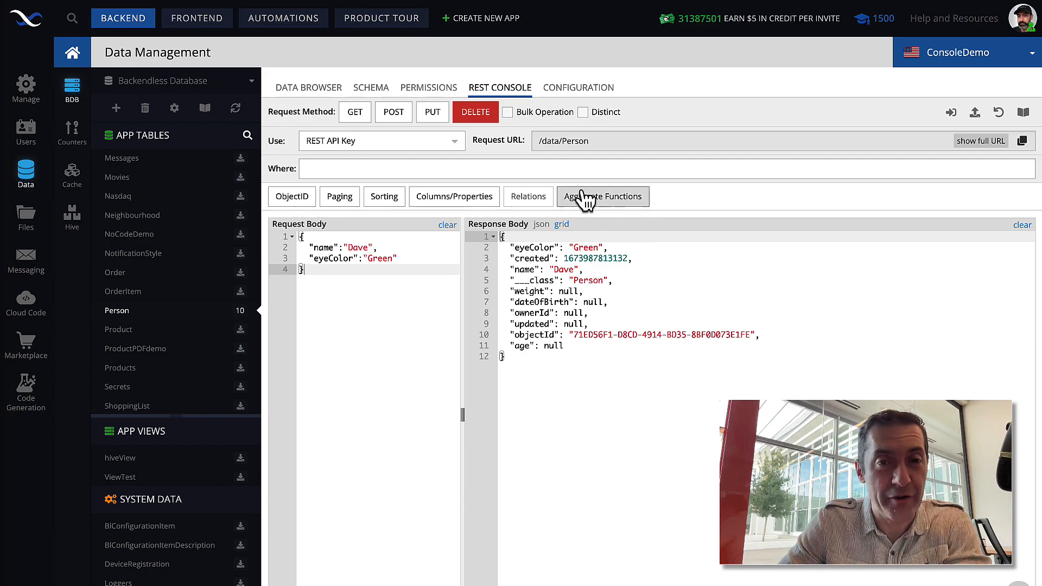
click(435, 170)
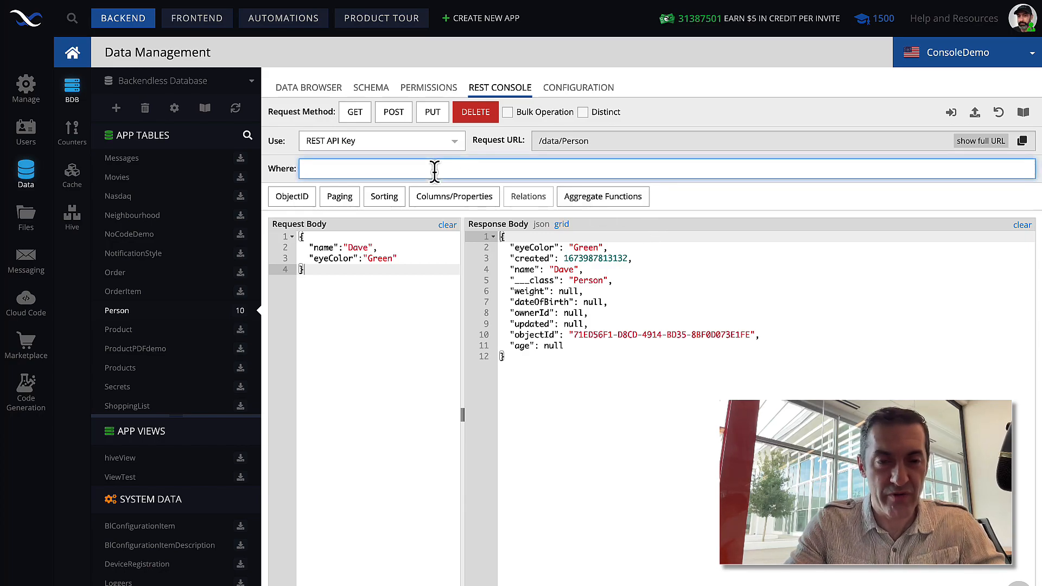
text(name = 'Joe)
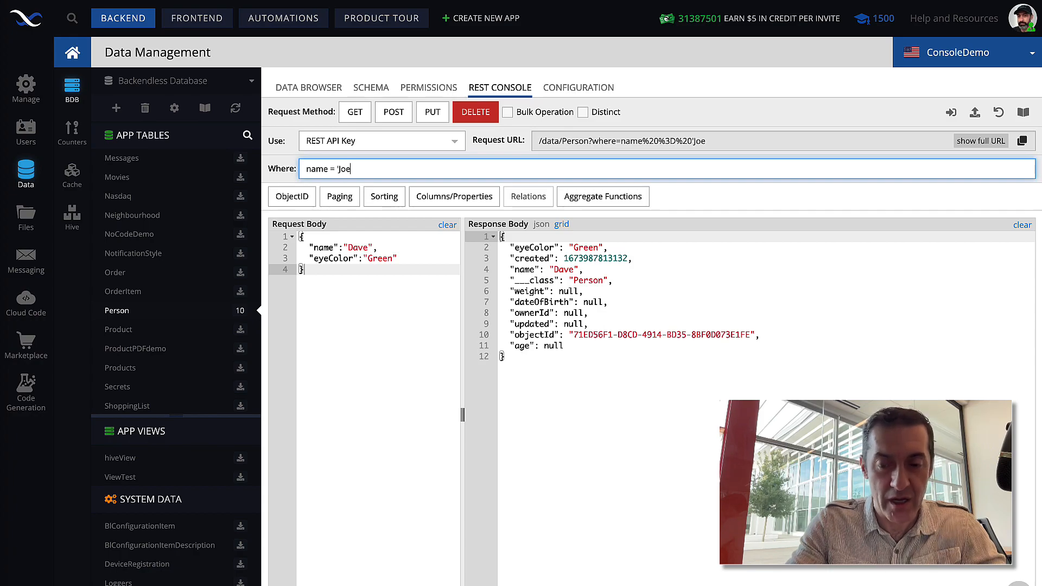
click(359, 114)
Examine how the REST response returns the multiple-choice languages value for the retrieved person.
drag(516, 413, 664, 259)
click(638, 324)
click(589, 259)
click(614, 258)
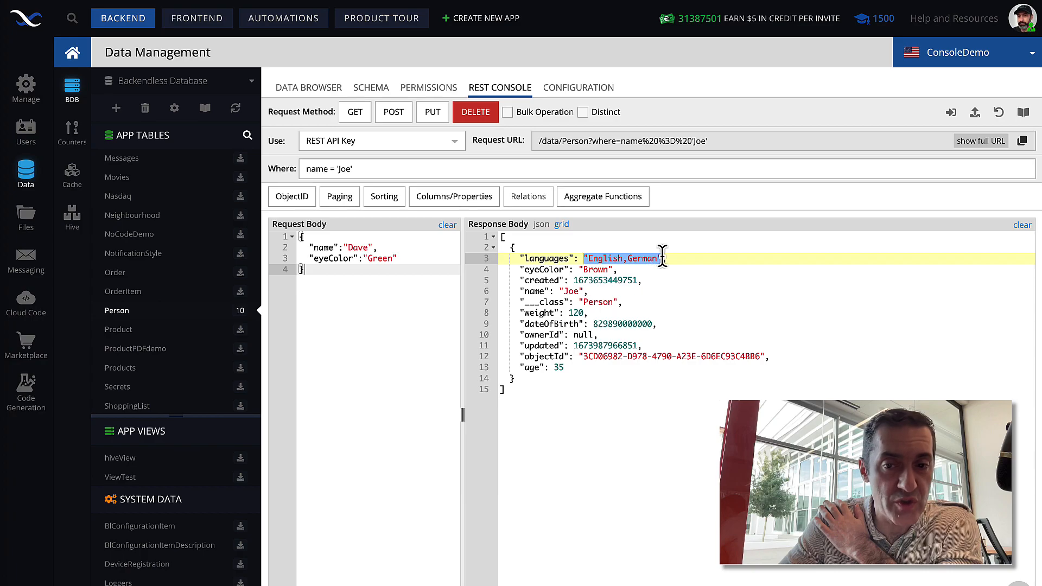
click(630, 259)
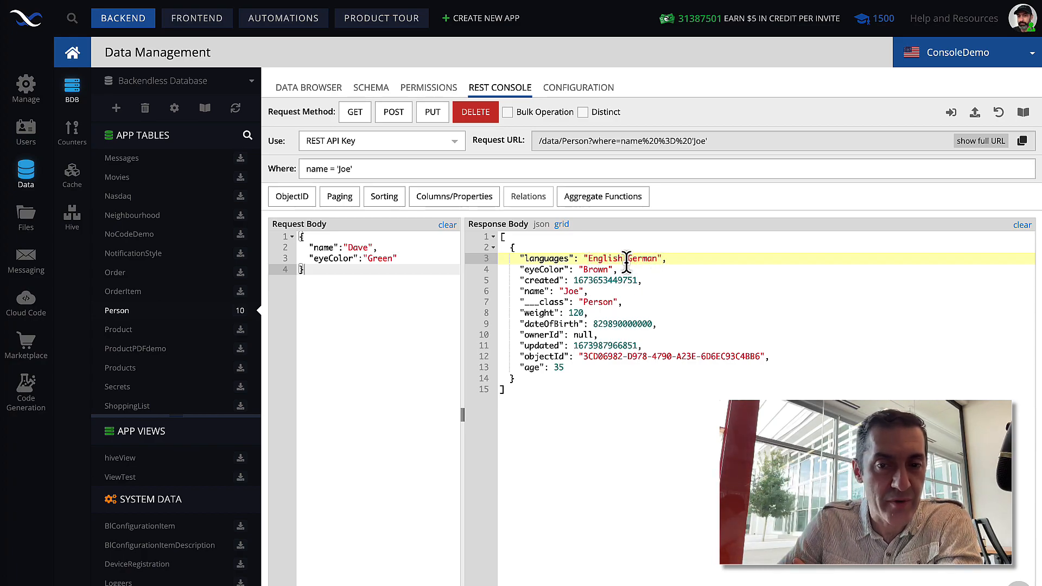
drag(588, 259, 654, 259)
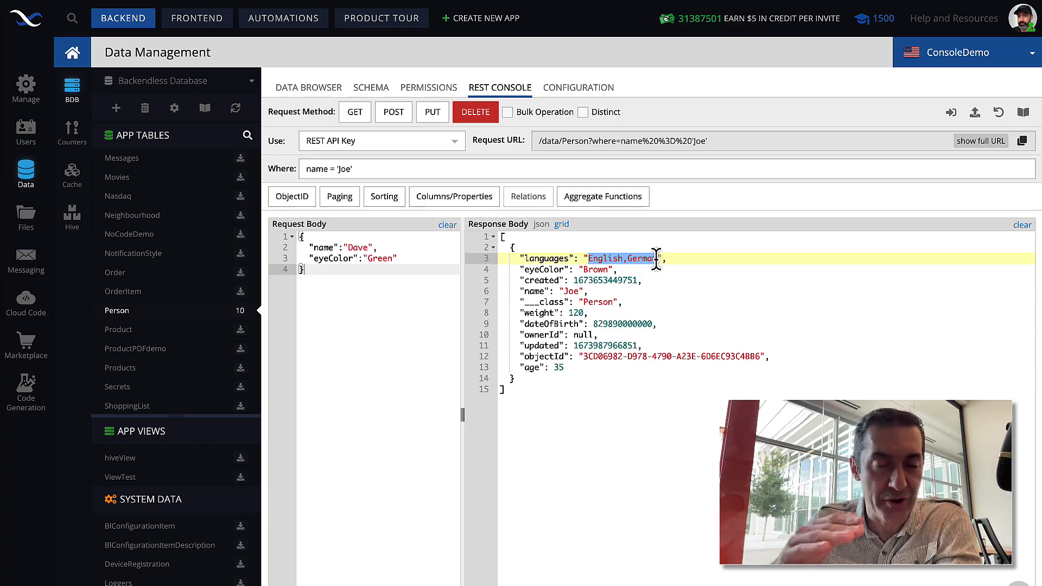
Open the languages column's settings from the Person schema and review its type, selection options and choice values.
click(371, 88)
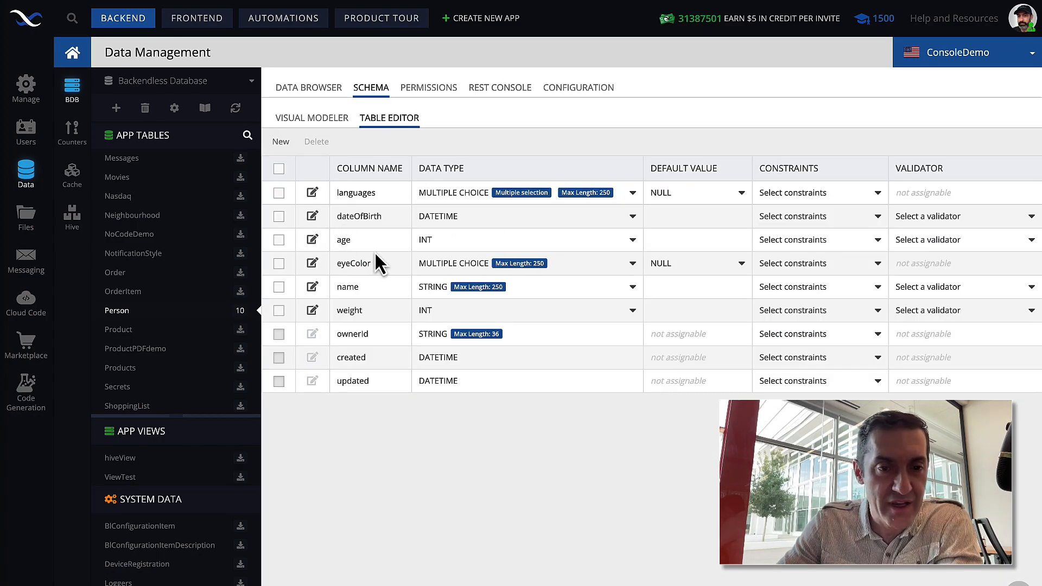
click(313, 194)
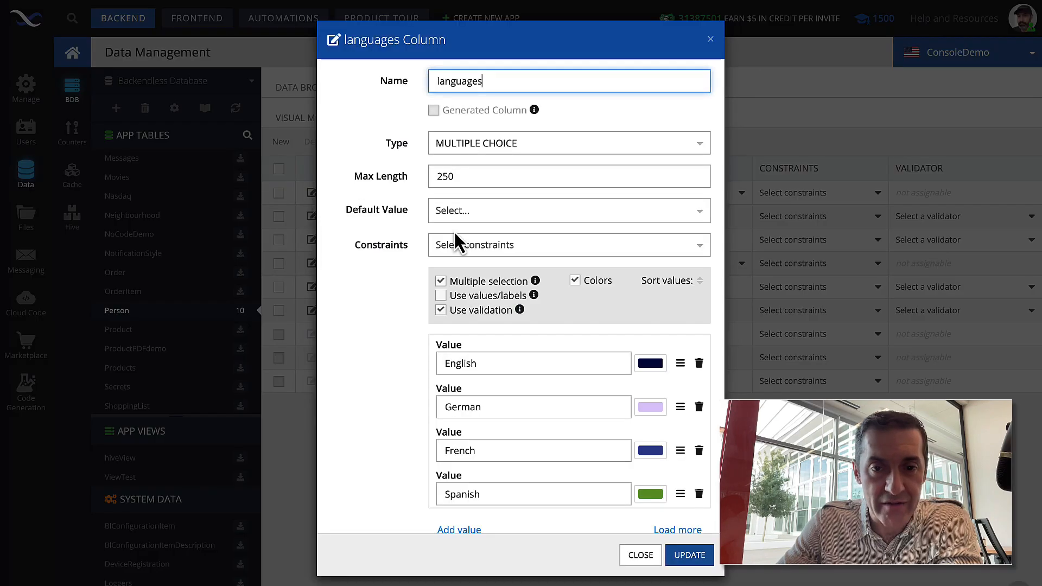
scroll(597, 323, down, 3)
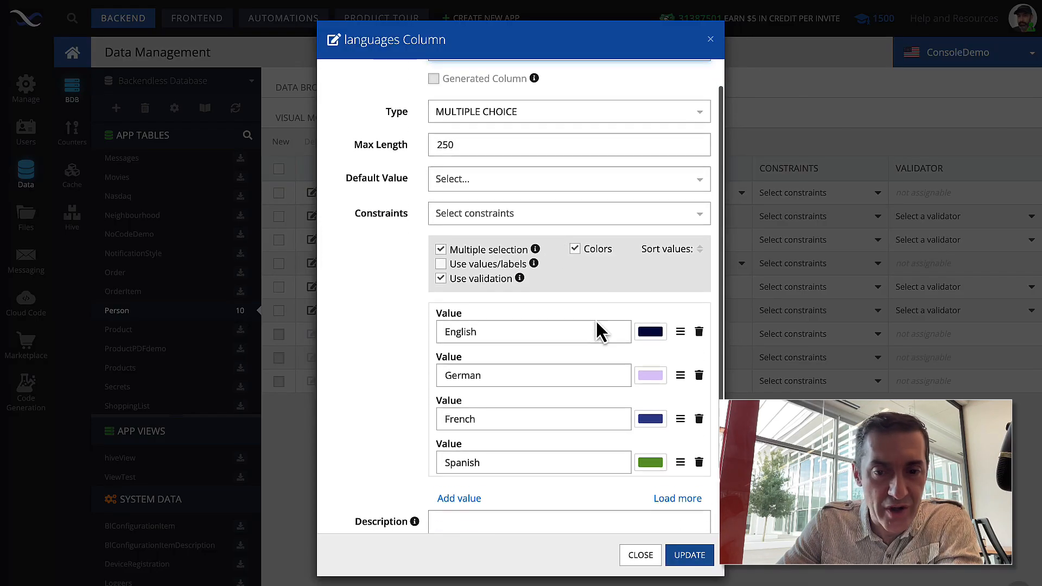
scroll(596, 320, up, 3)
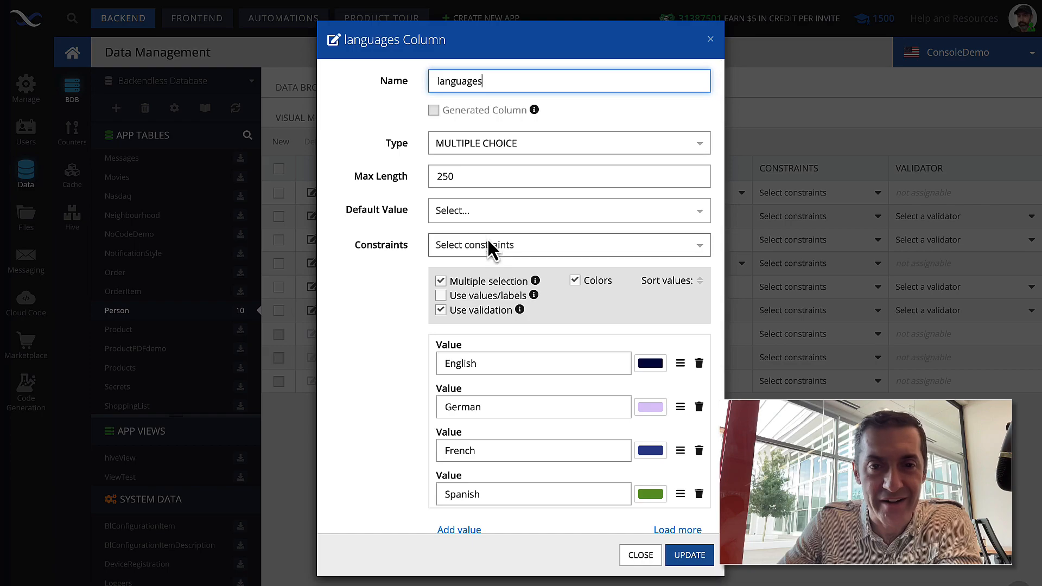